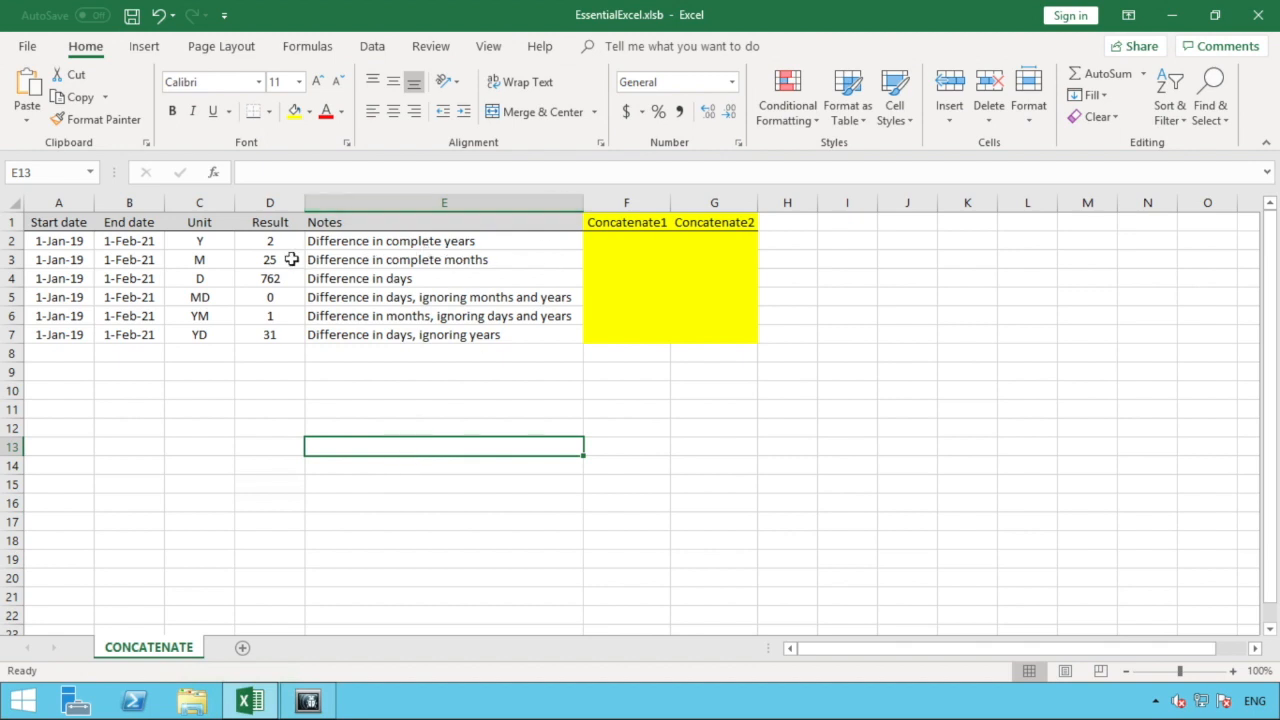
- Enter a CONCAT formula in F2 that joins the range D2:E2
left_click(8, 241)
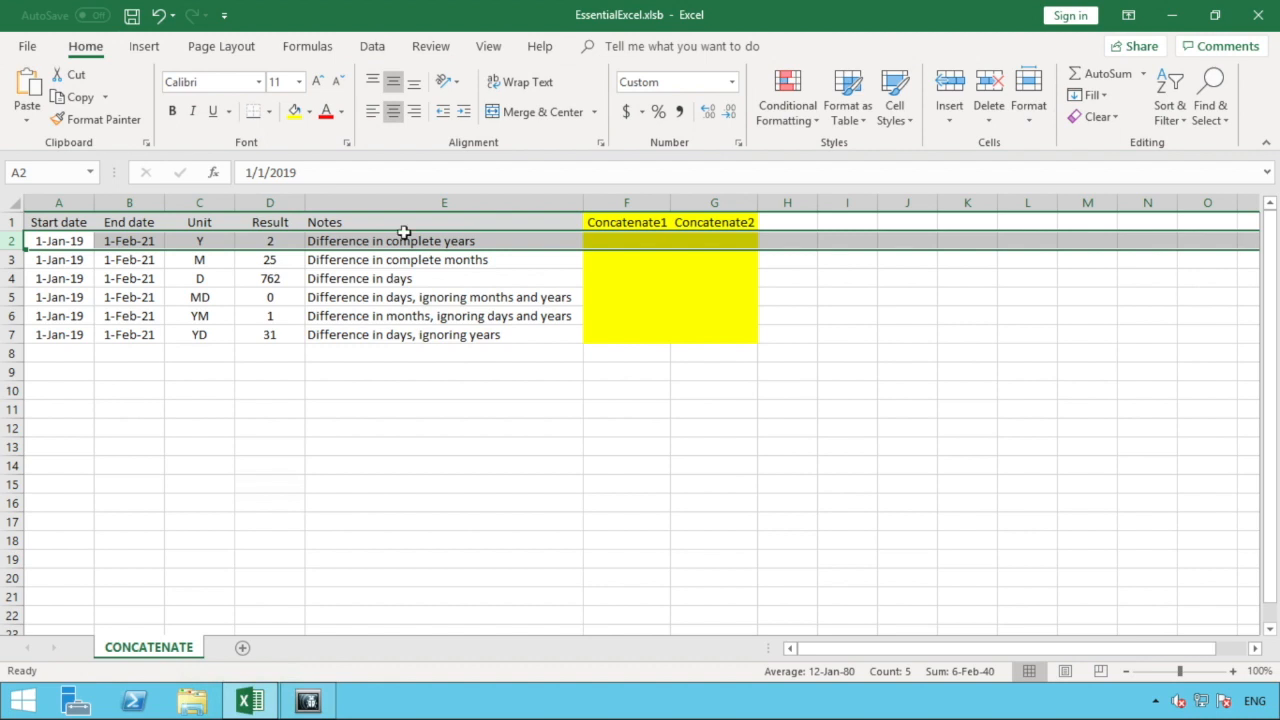
left_click(603, 239)
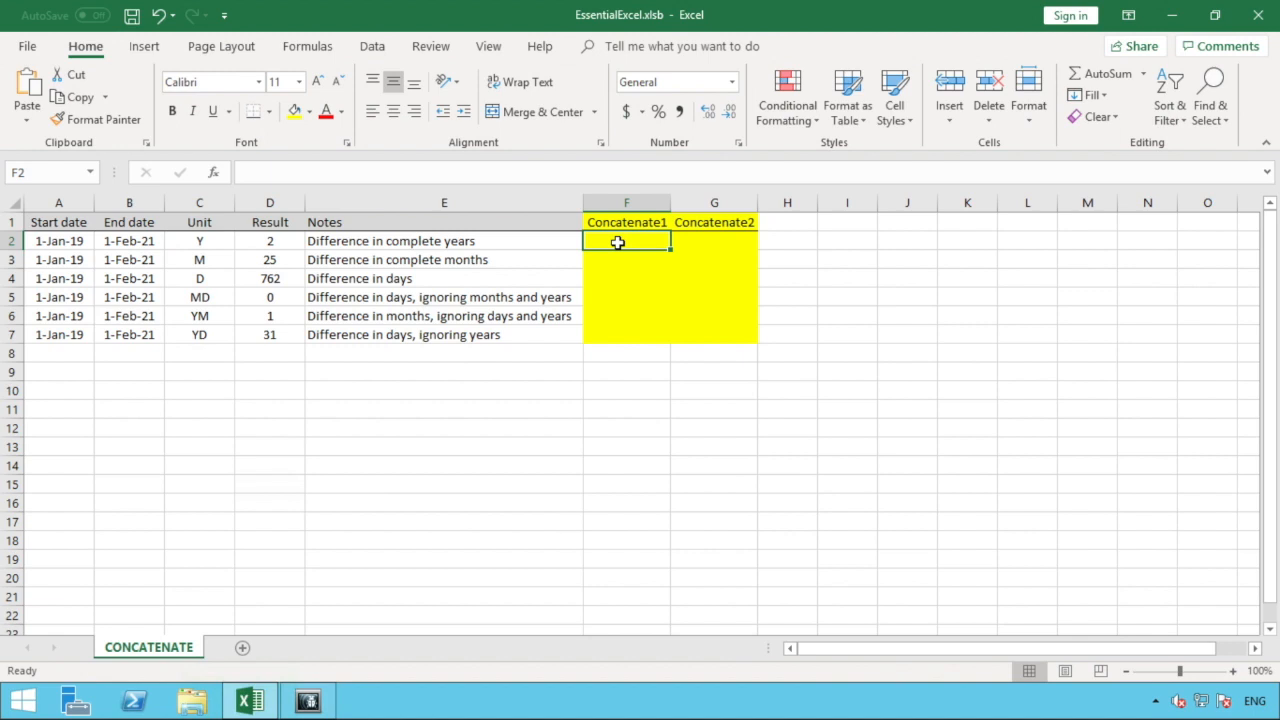
type("=")
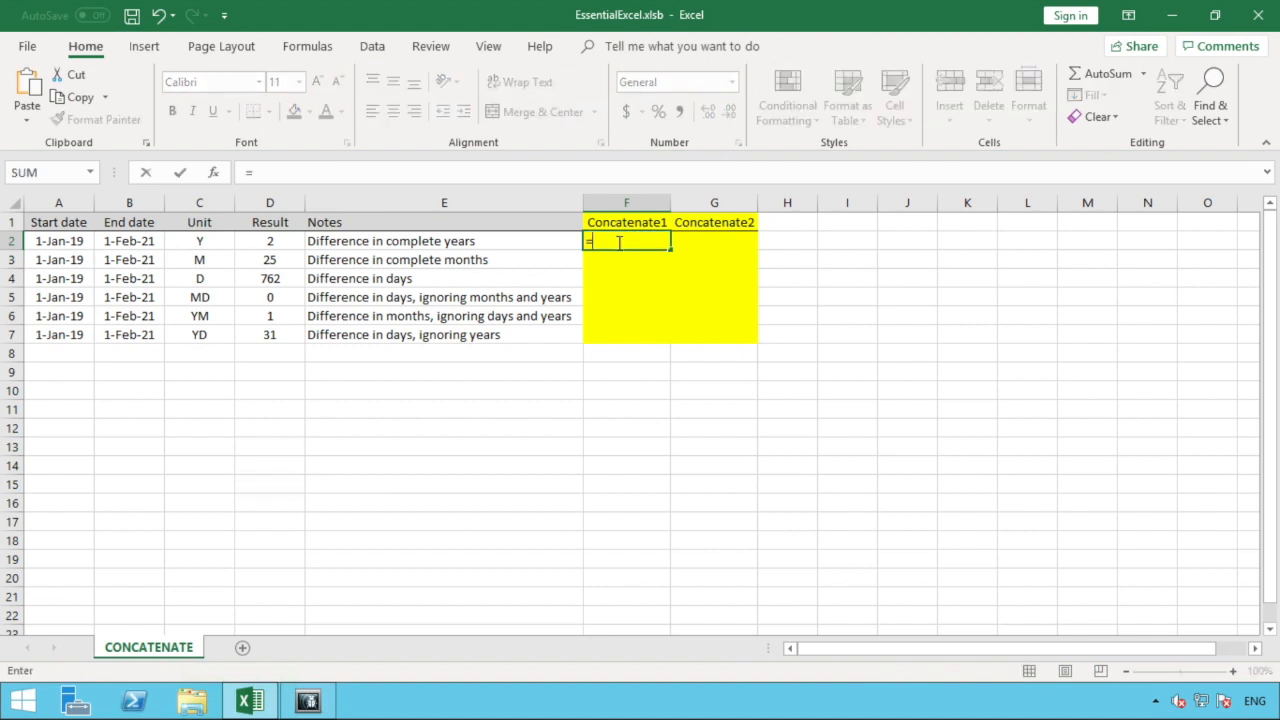
type("co")
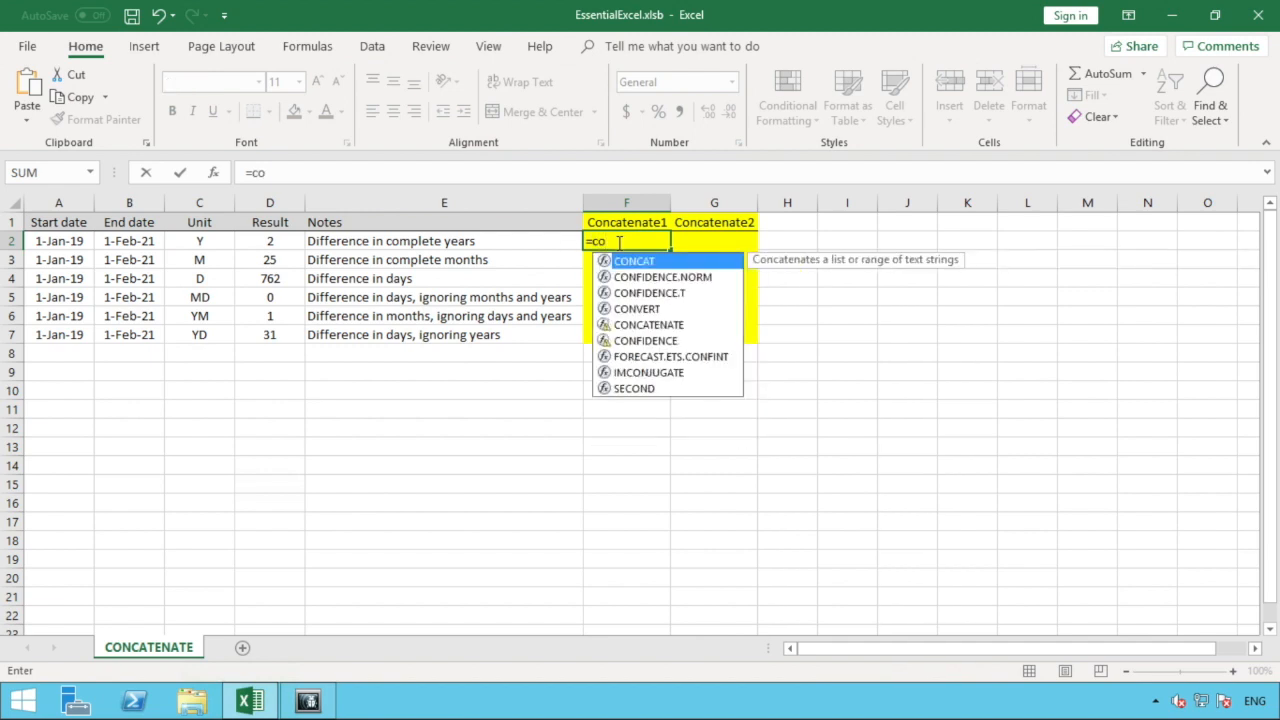
type("ncat")
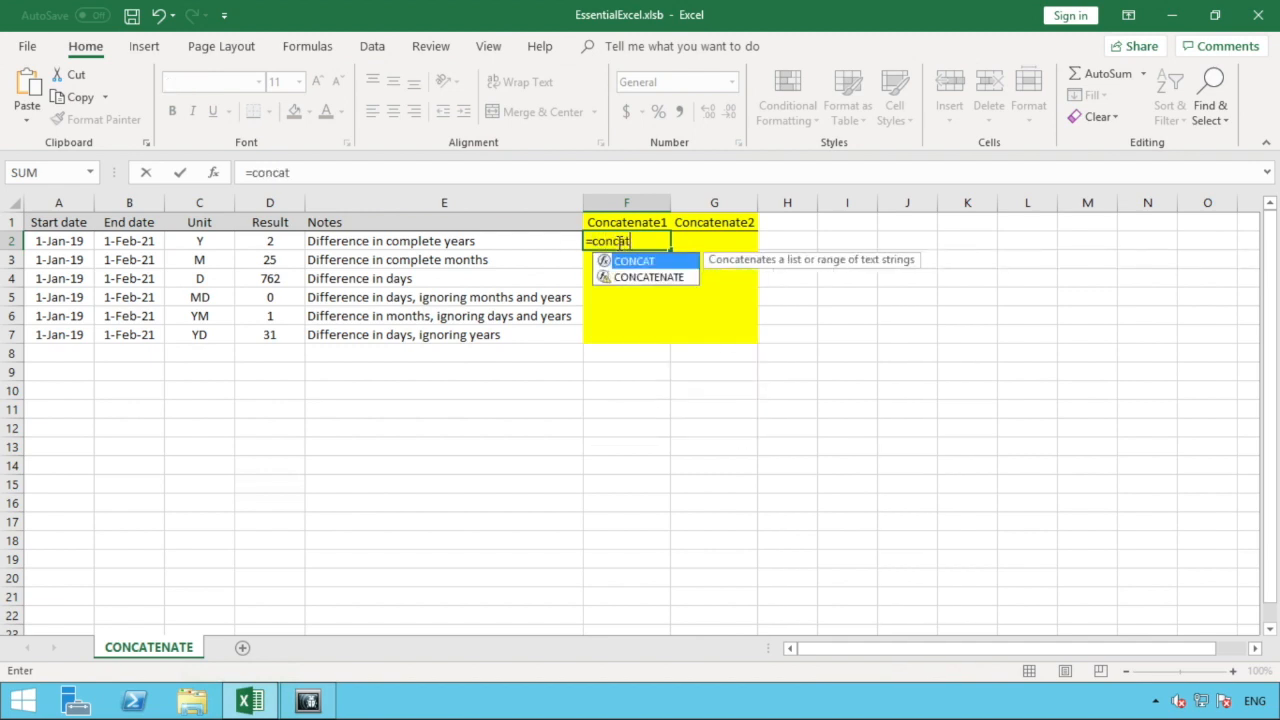
type("(")
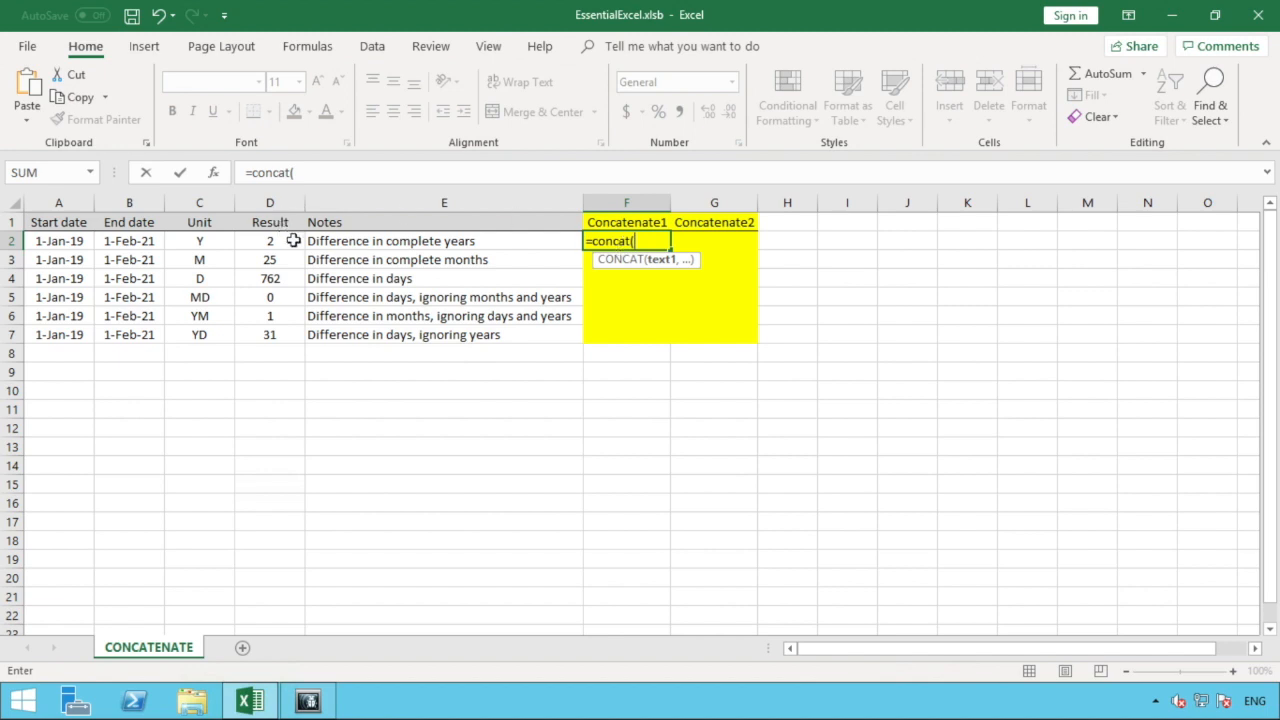
left_click_drag(293, 241, 315, 241)
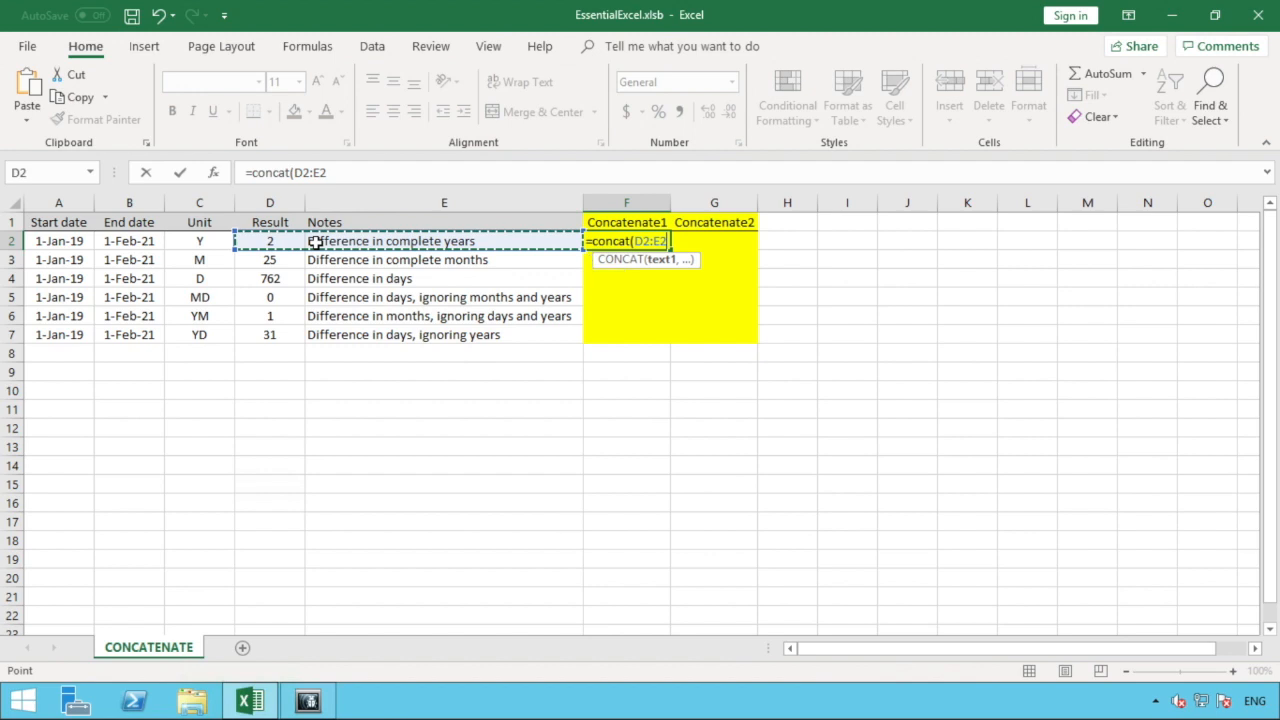
key("Return")
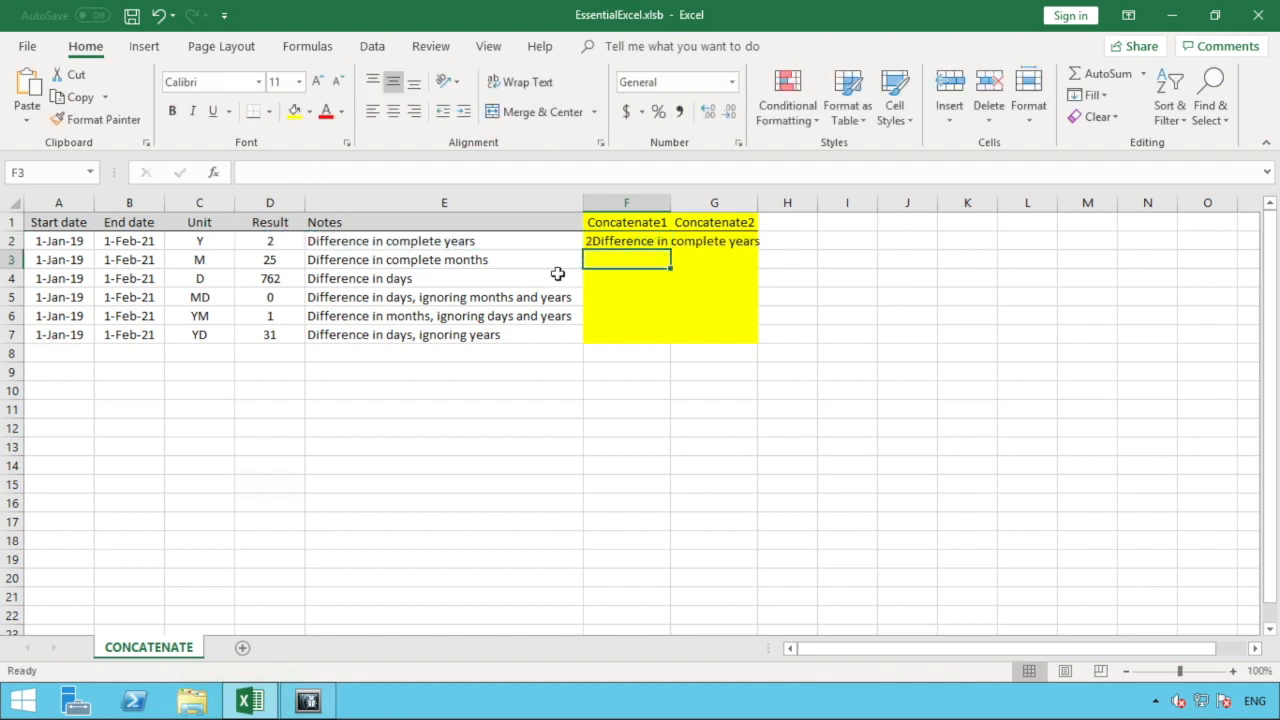
- Replace the formula in F2 with =CONCATENATE(D2,E2)
left_click(611, 243)
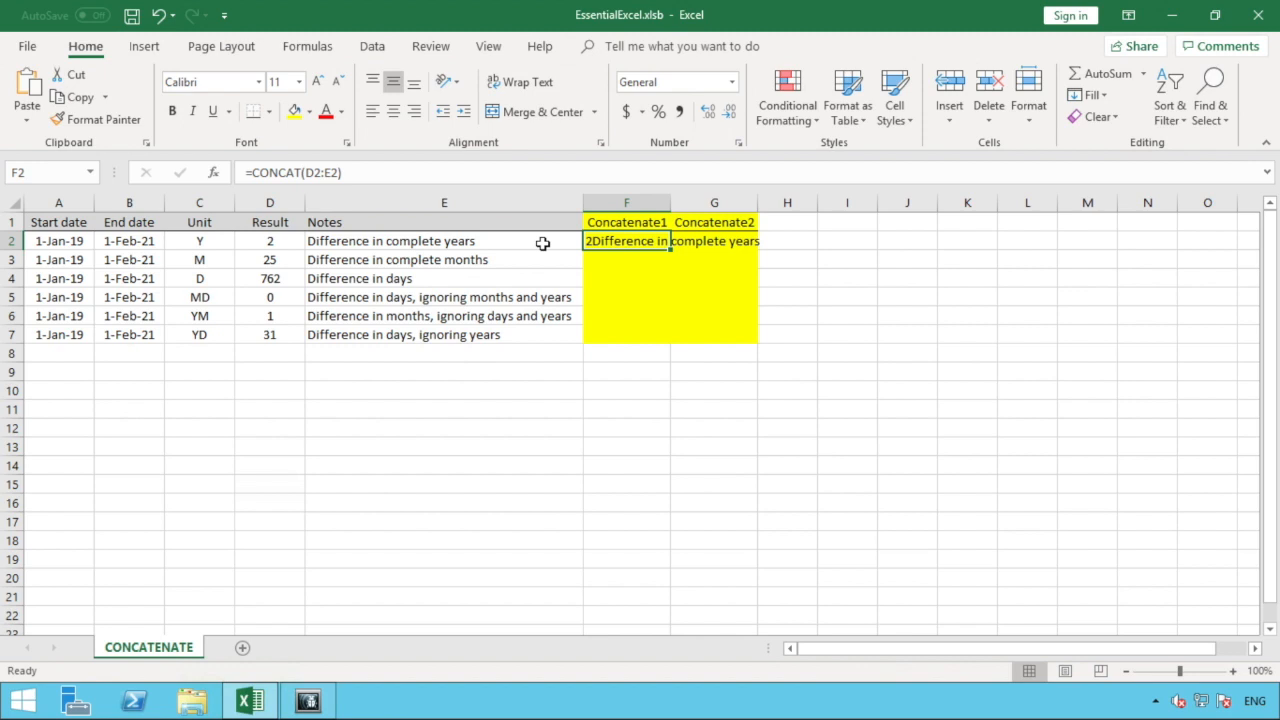
type("=CONCAT")
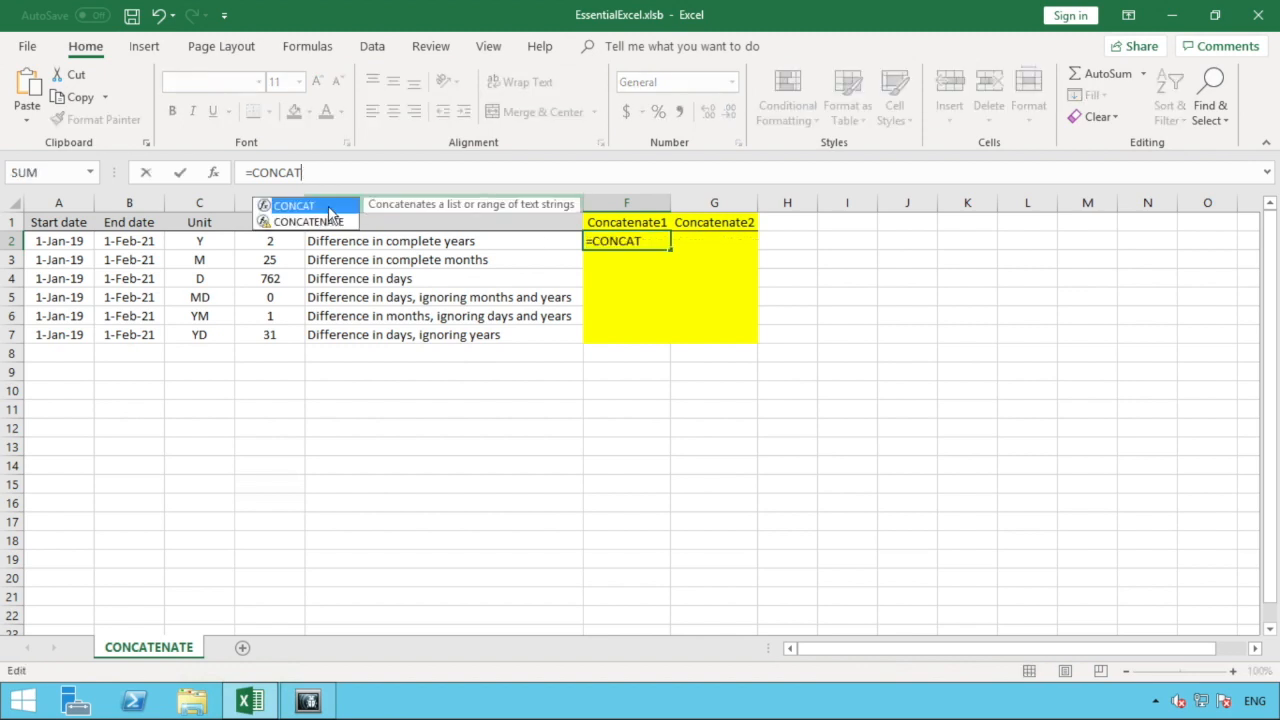
double_click(330, 219)
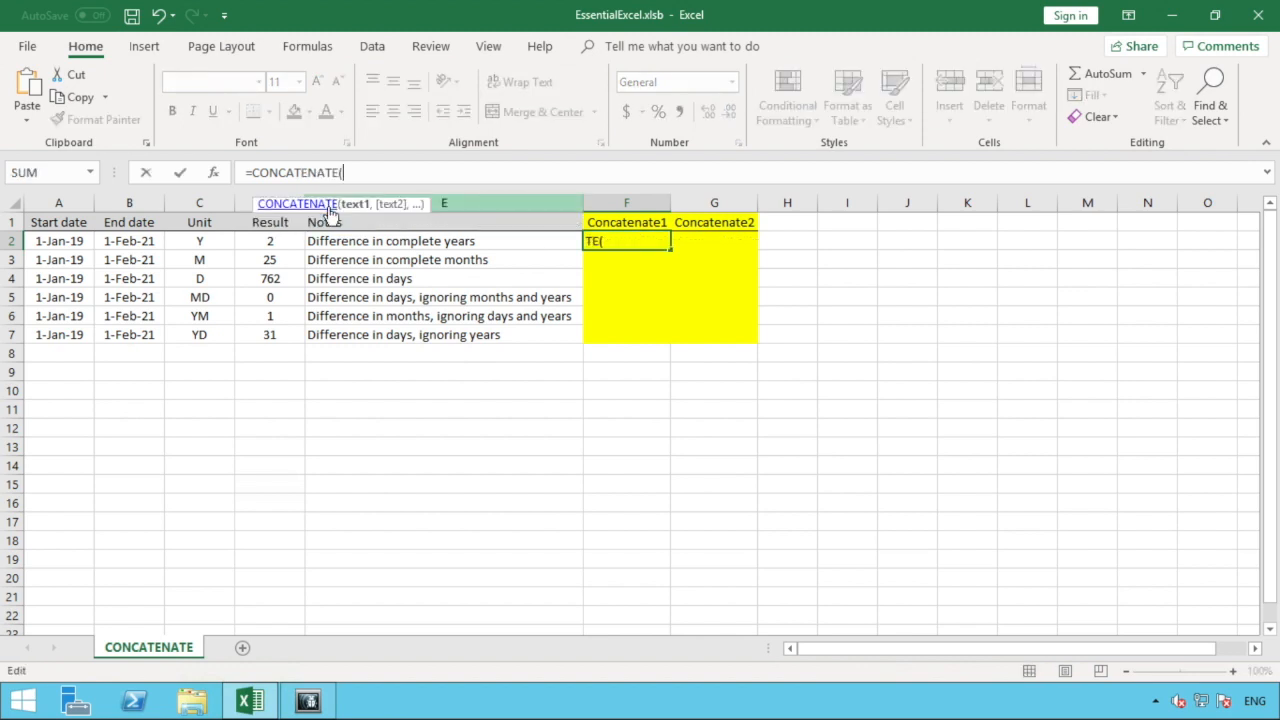
left_click(276, 240)
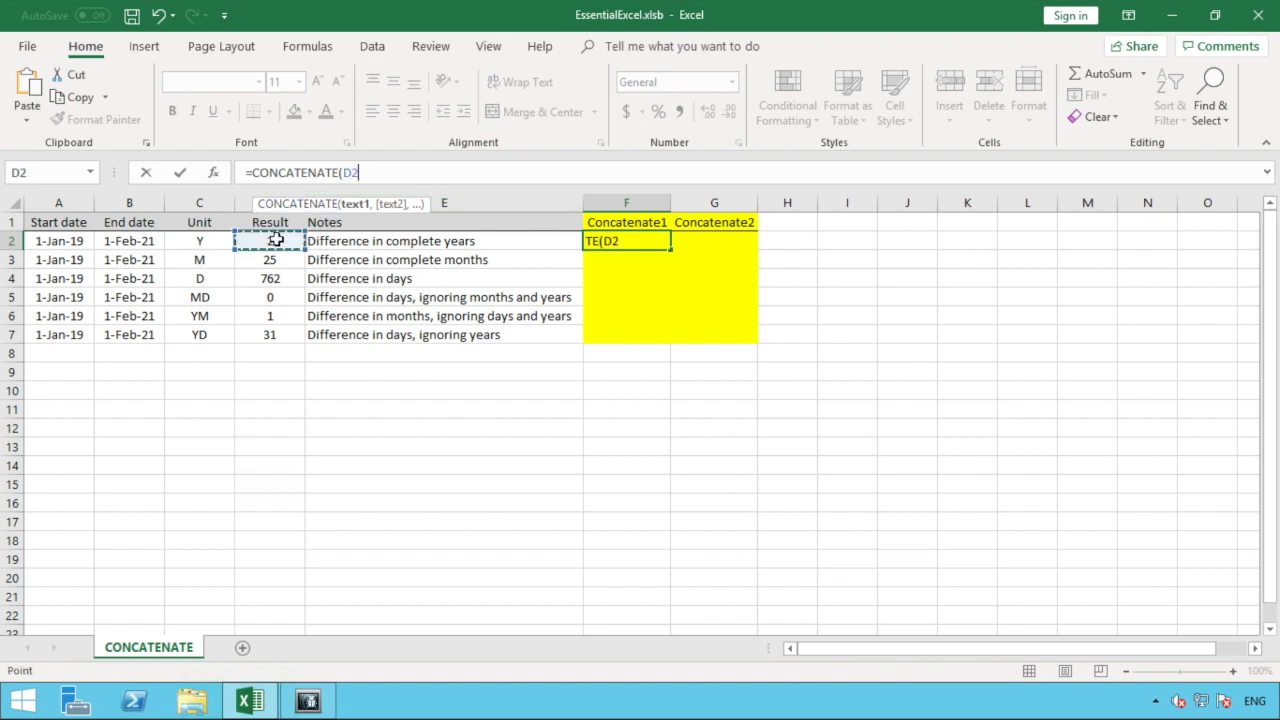
type(",")
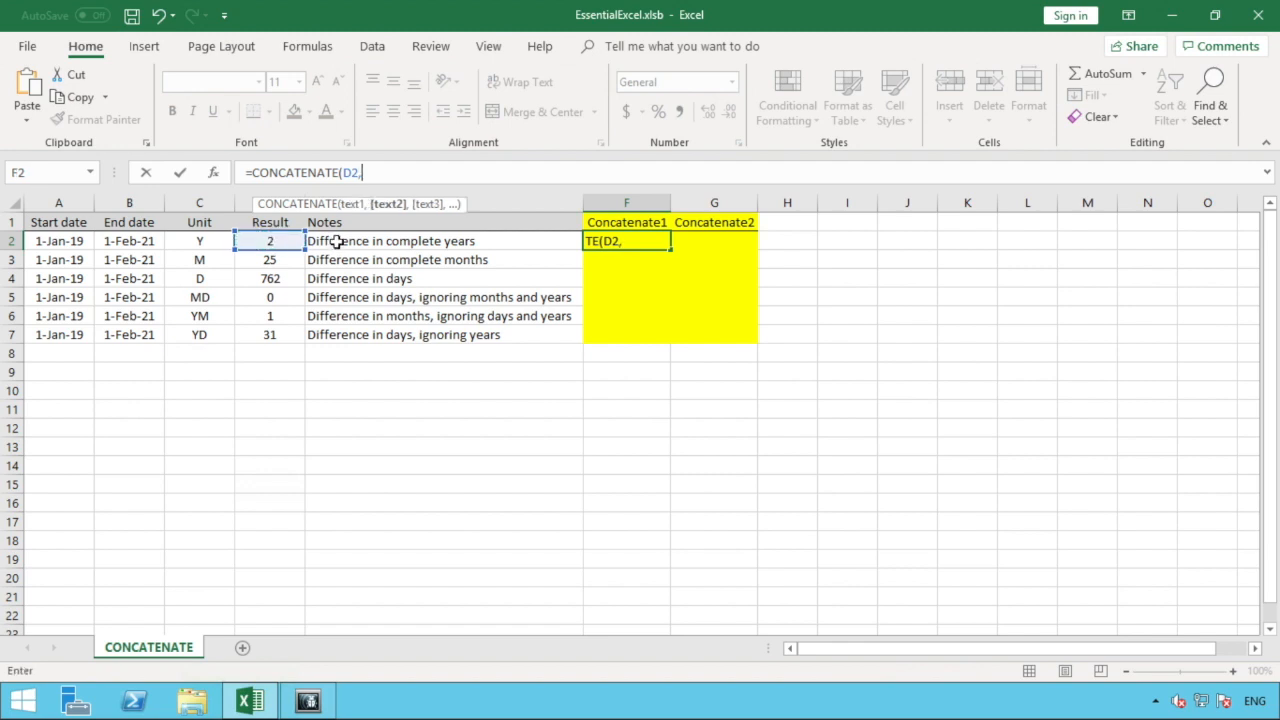
left_click(338, 241)
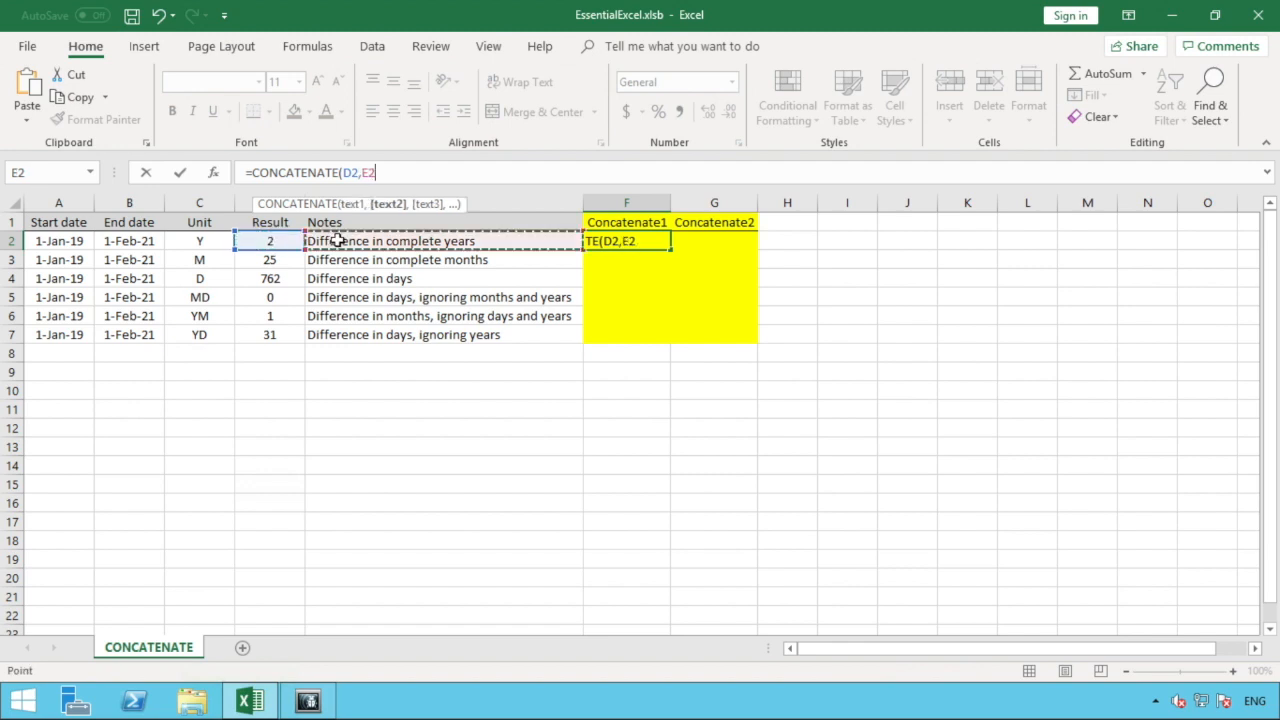
type(")")
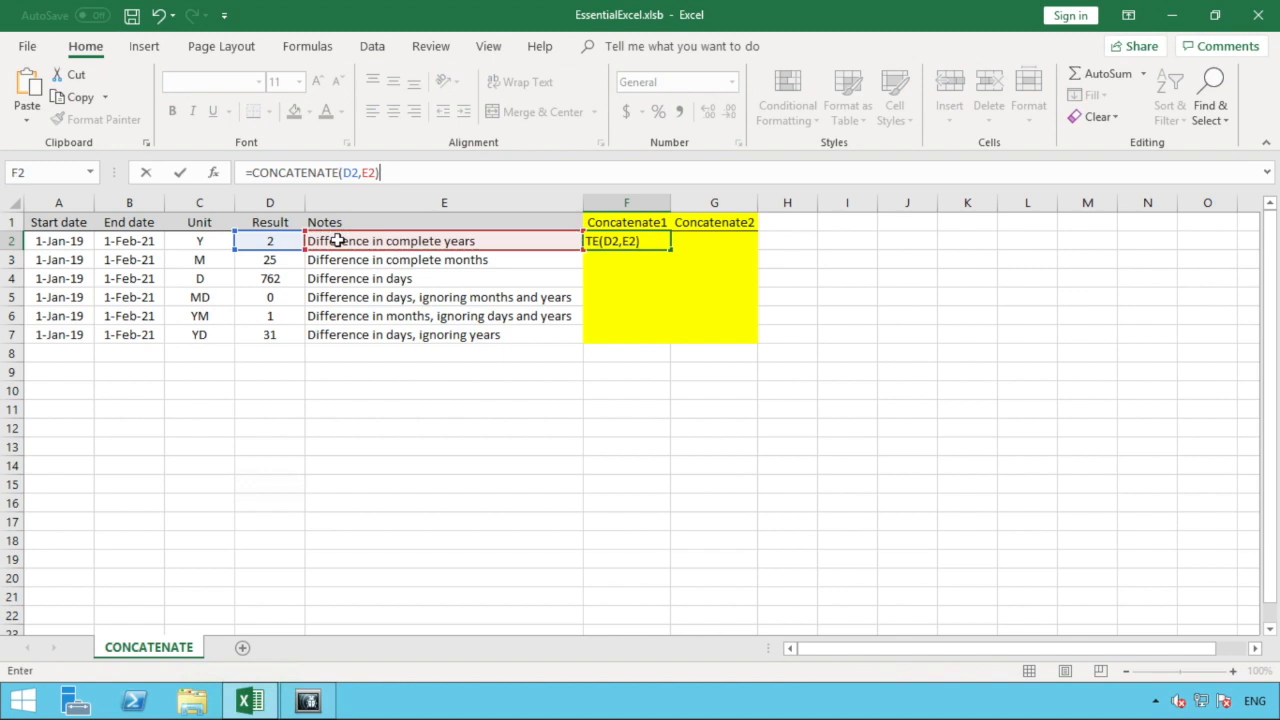
key("Return")
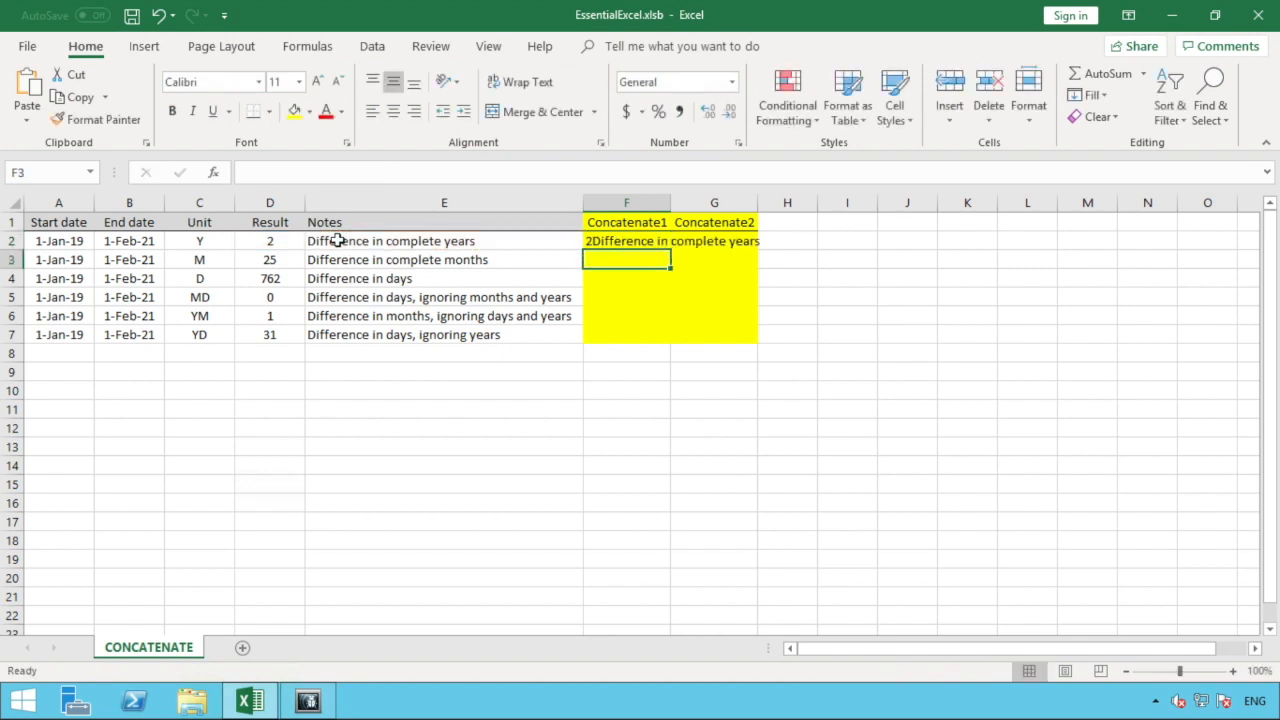
- Clear the CONCATENATE formula from cell F2
left_click(621, 242)
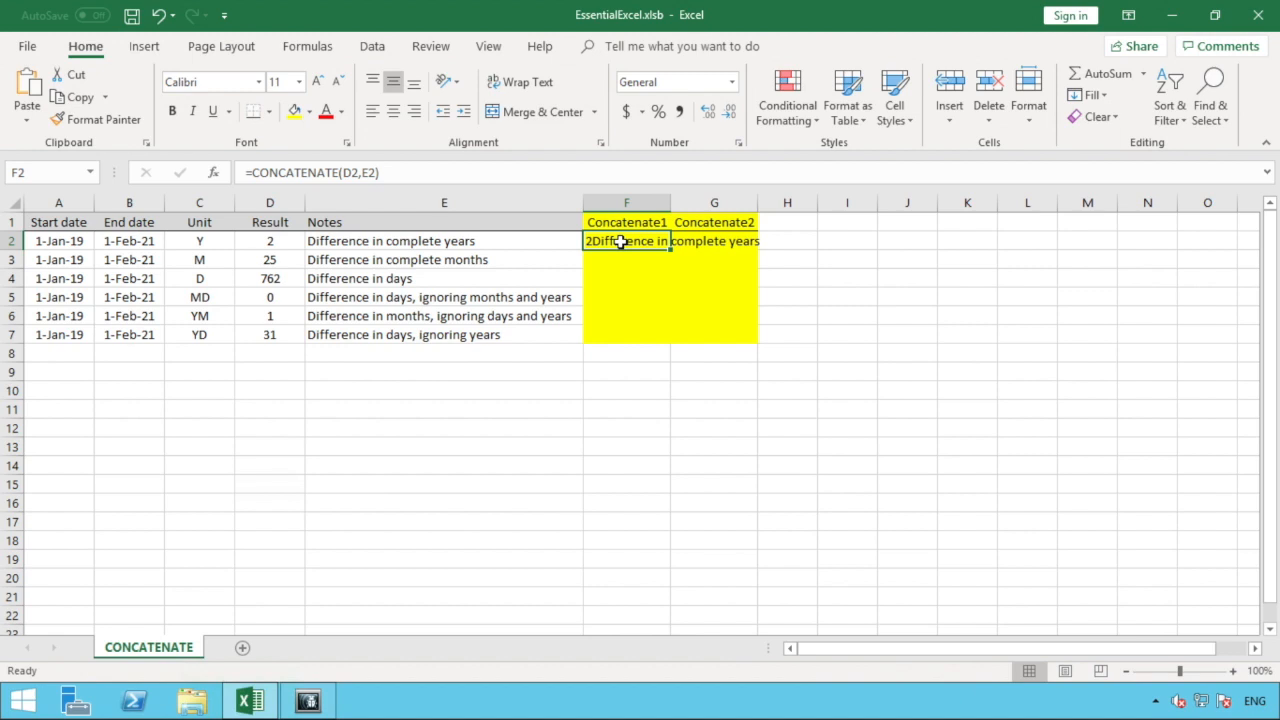
key("BackSpace")
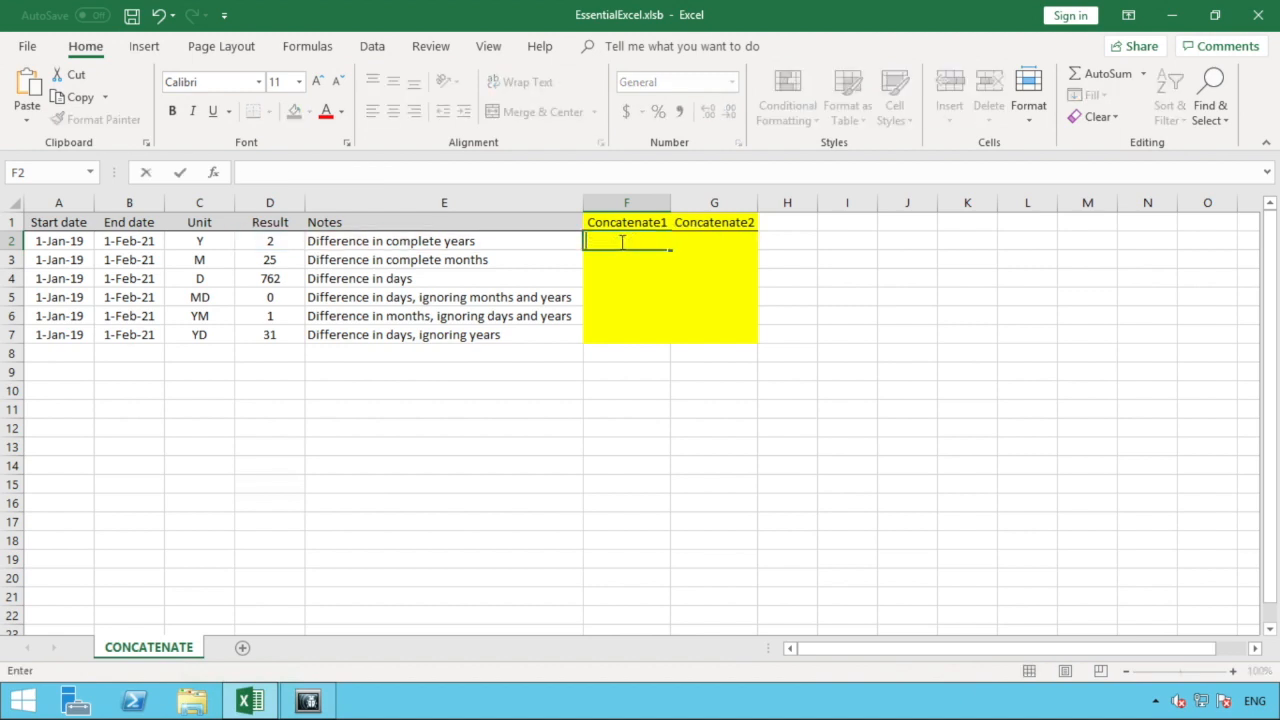
key("Return")
left_click(620, 242)
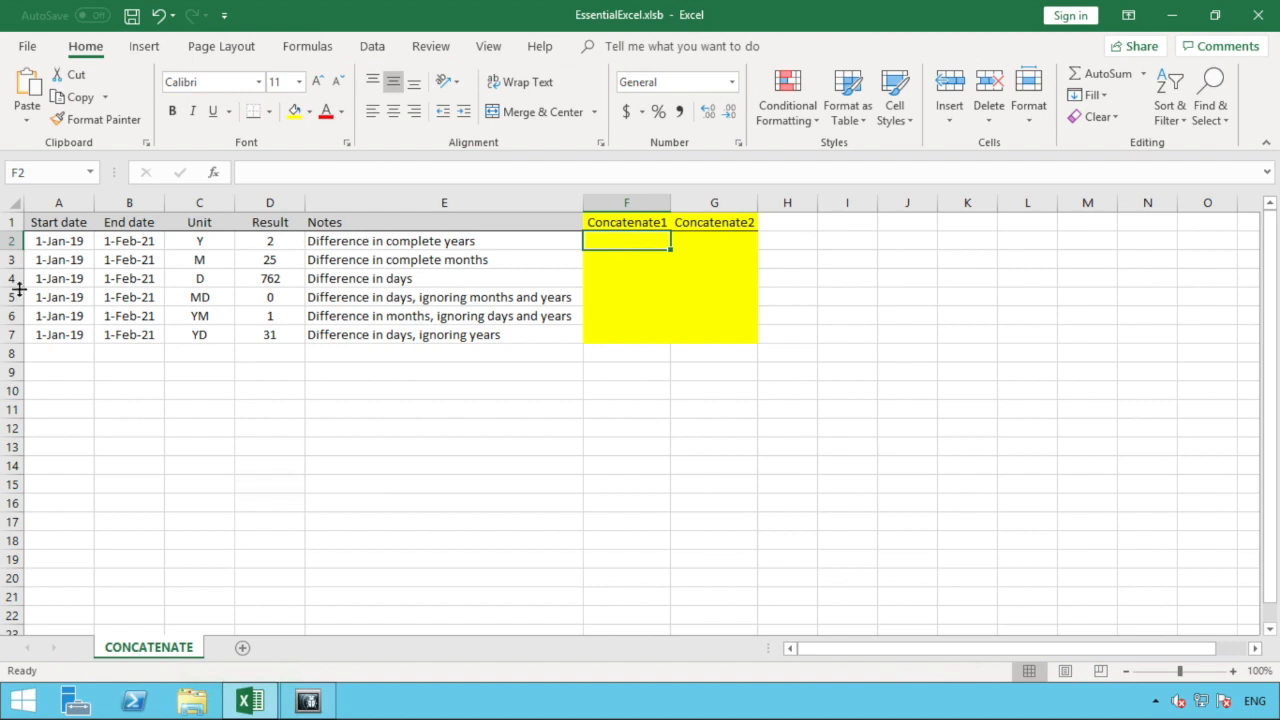
- Join the row 2 result and note in F2 using the ampersand formula =D2&E2
left_click(12, 241)
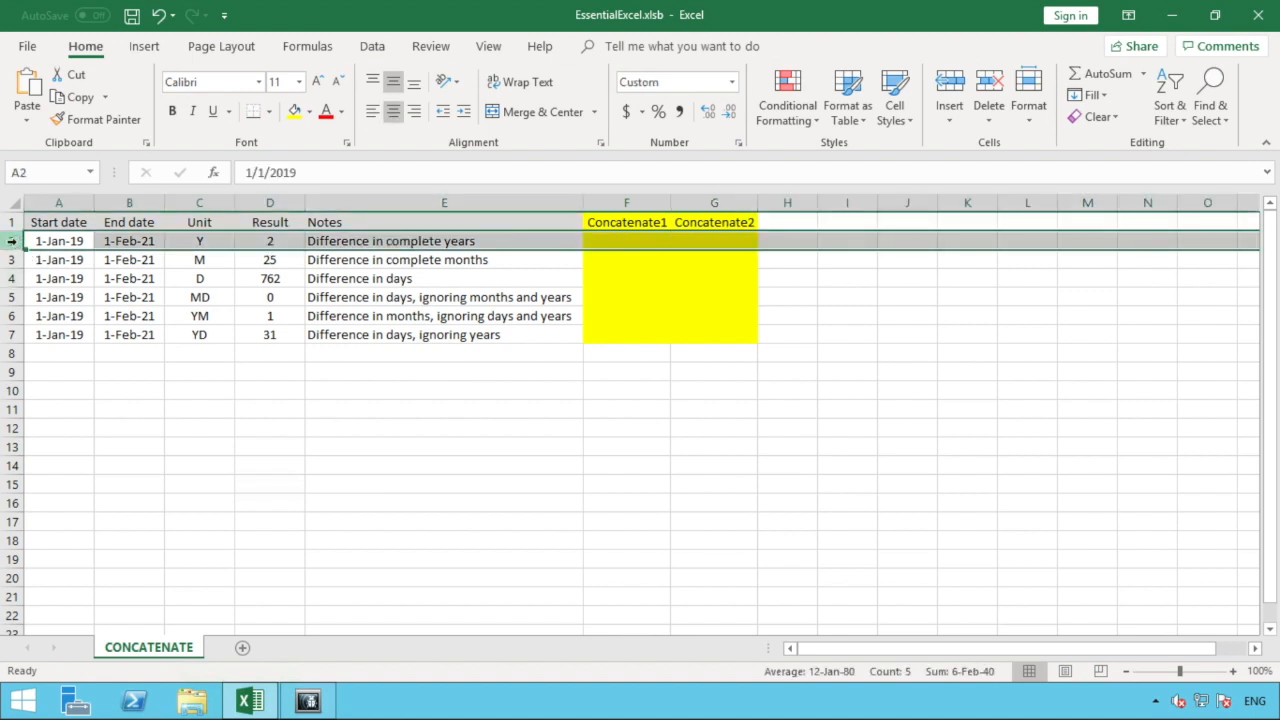
left_click(606, 241)
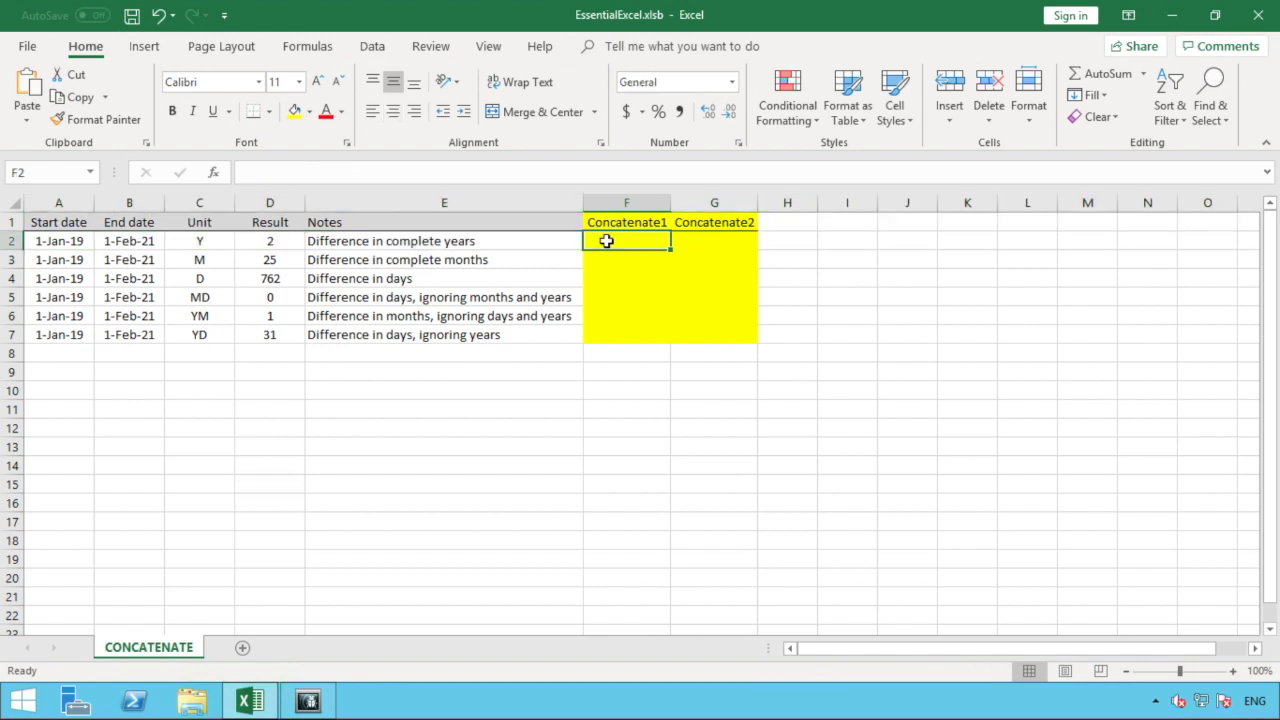
type("=")
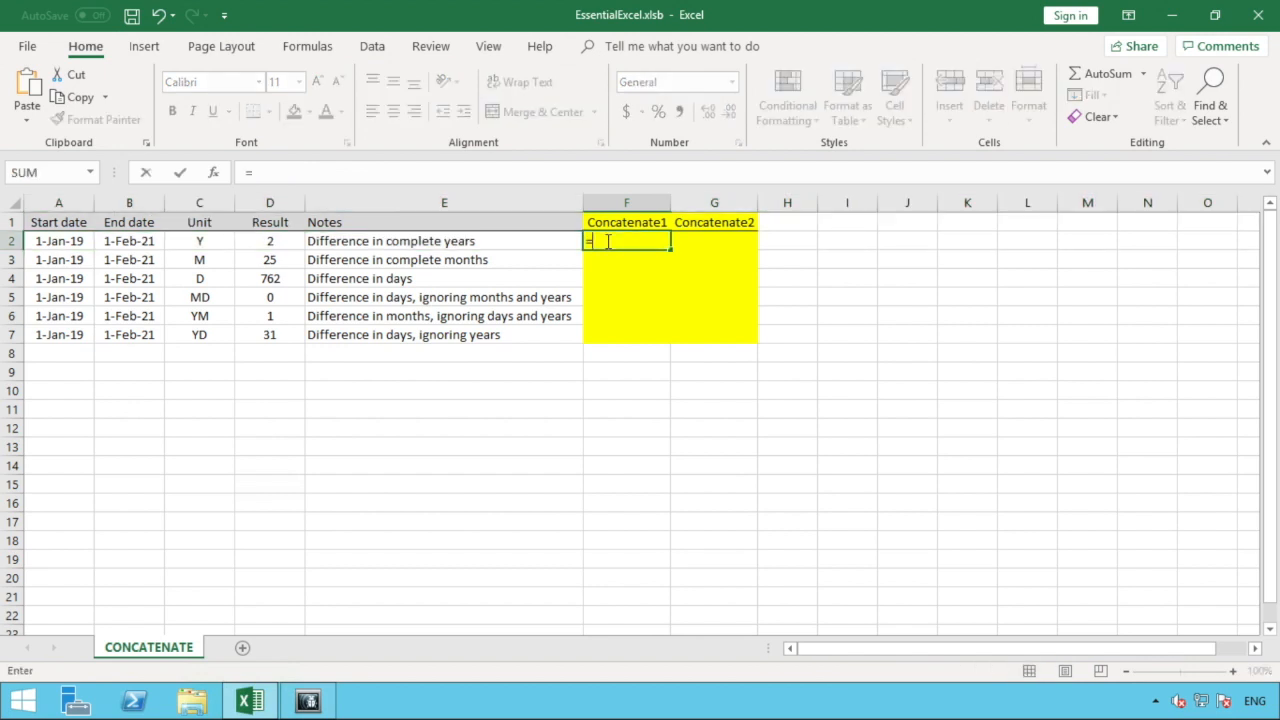
left_click(286, 241)
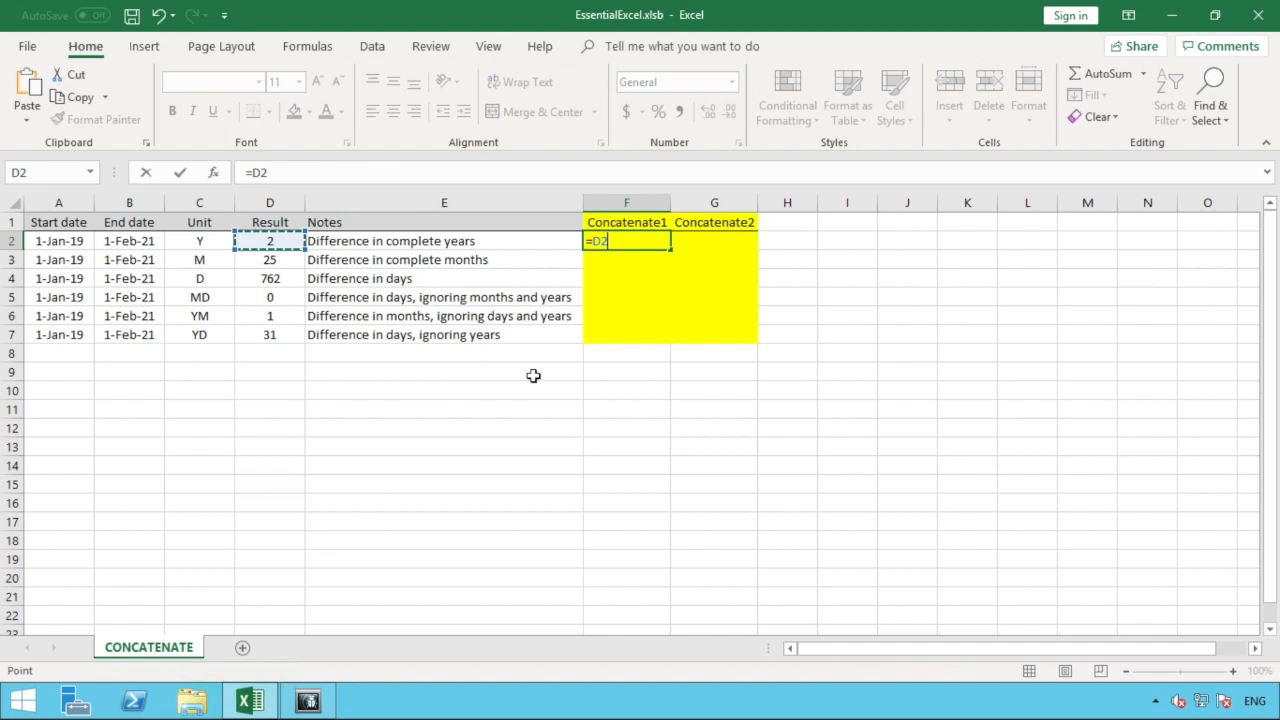
type("&")
left_click(456, 242)
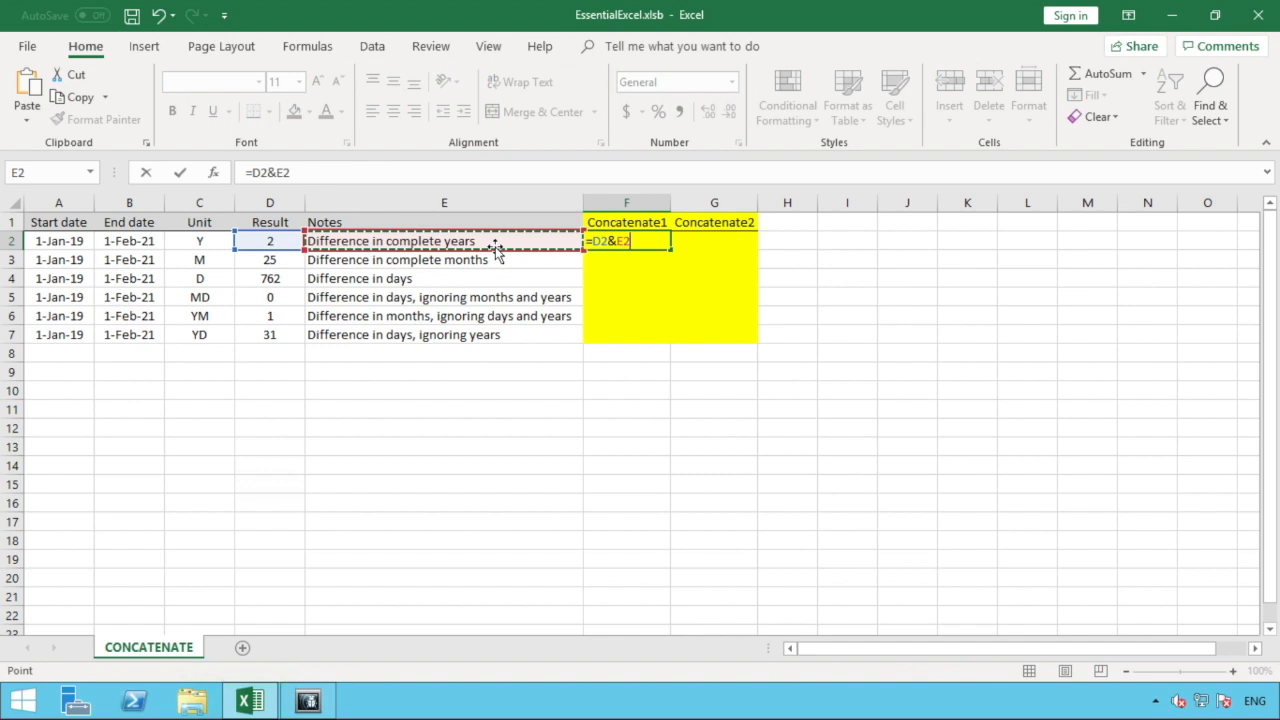
key("Return")
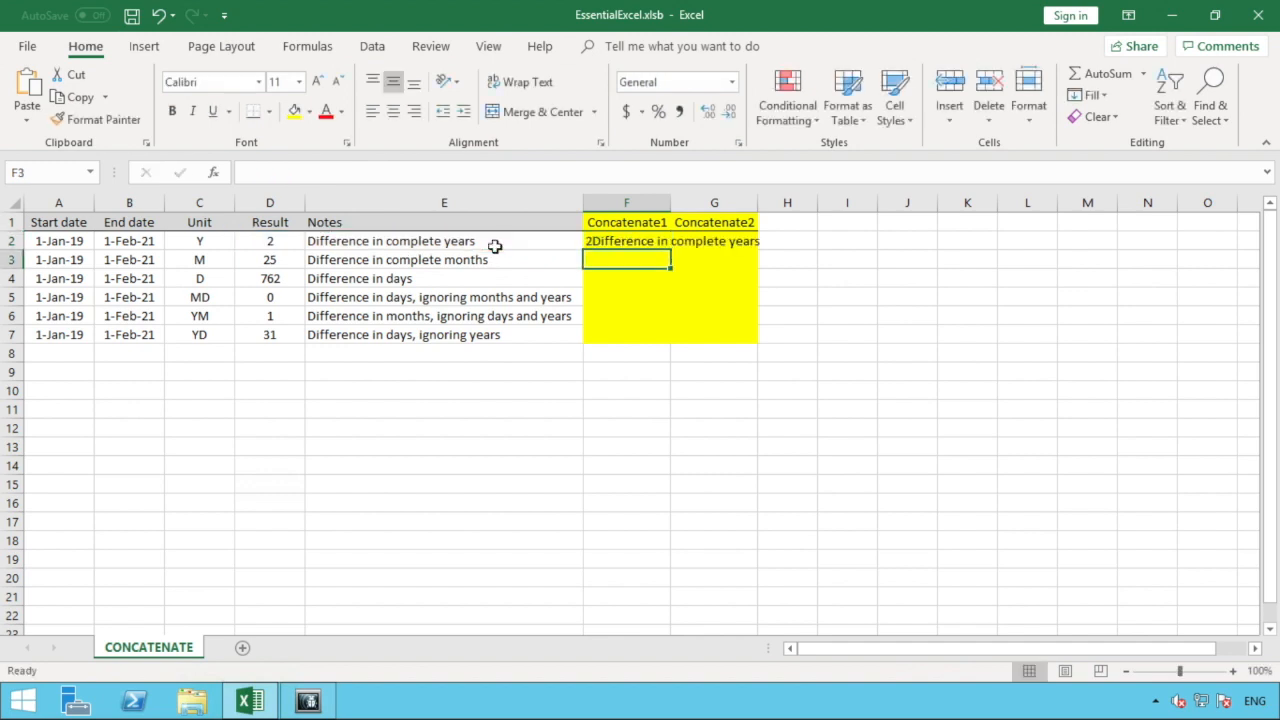
- Replace the E2 reference in F2's formula with the literal text "years", giving =D2&"years"
left_click(598, 242)
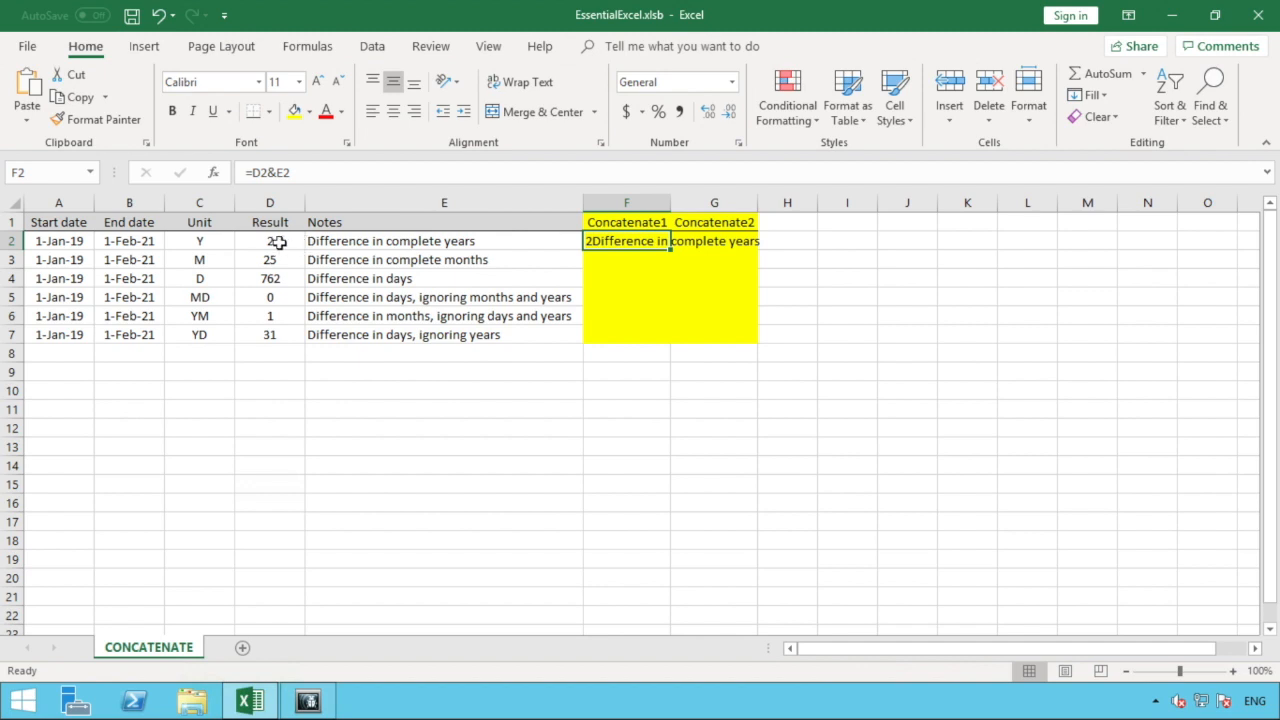
left_click(287, 173)
left_click_drag(289, 173, 275, 173)
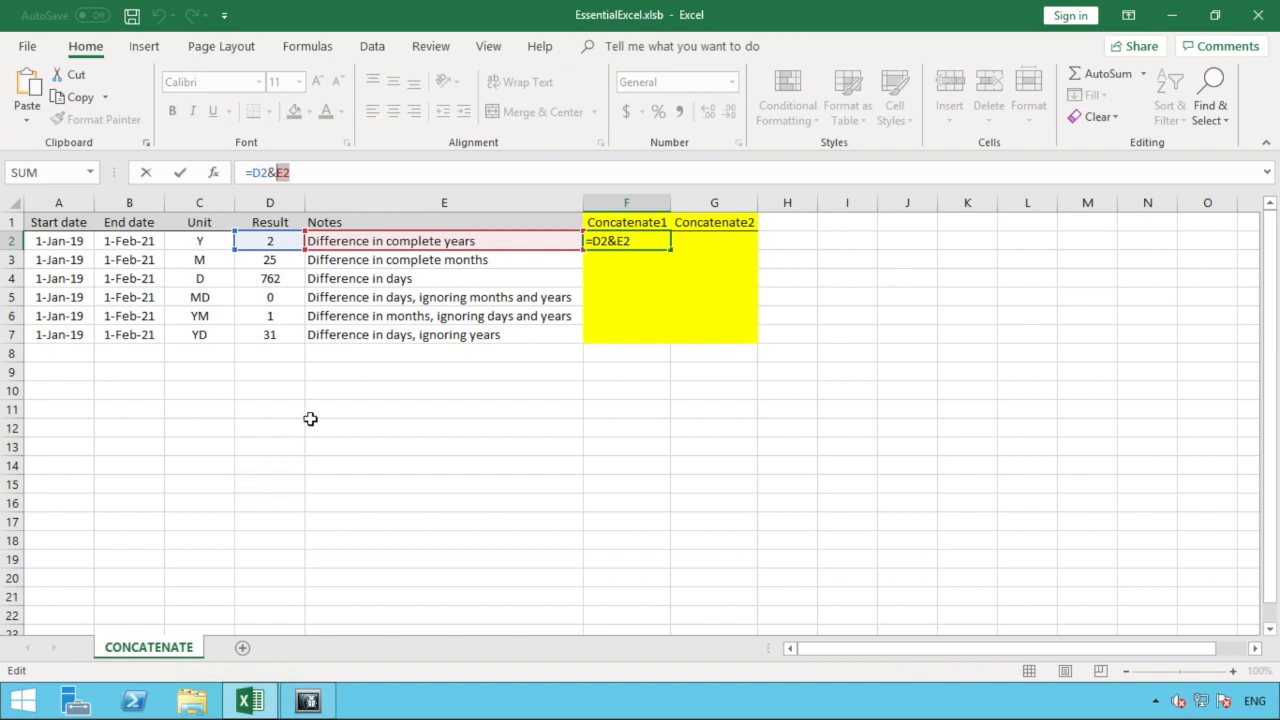
type("\"")
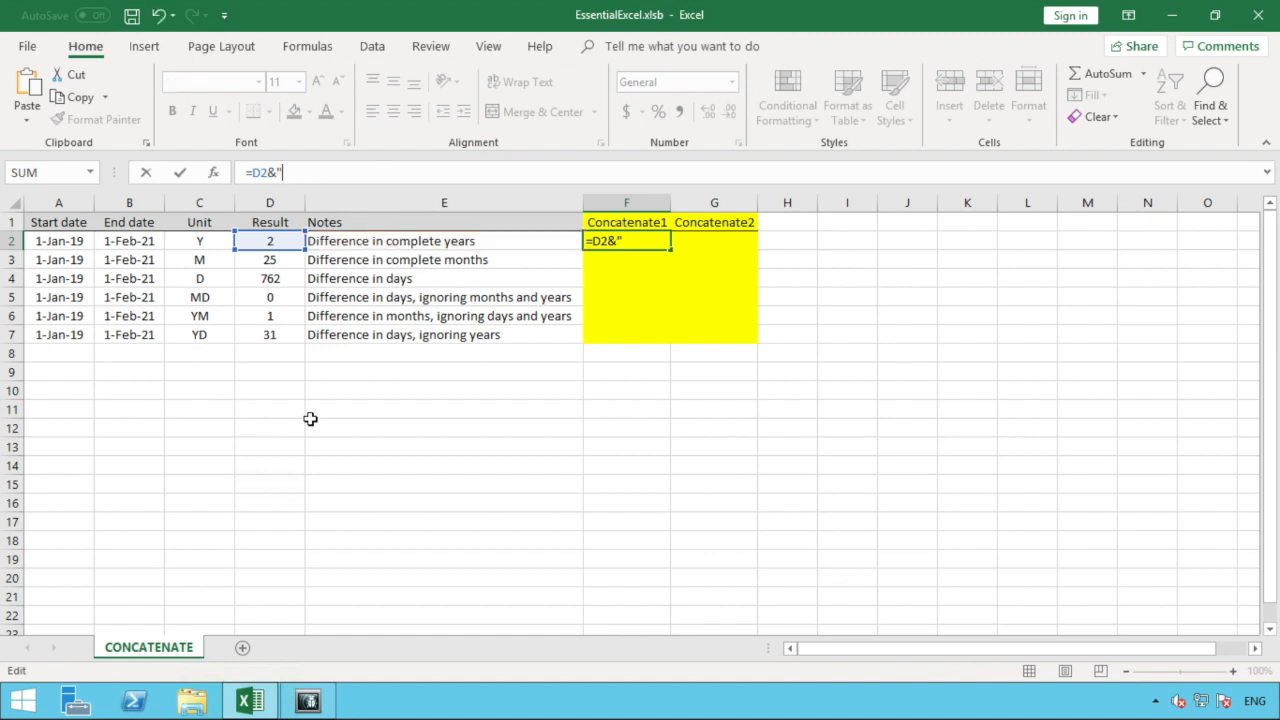
type("years\"")
key("Return")
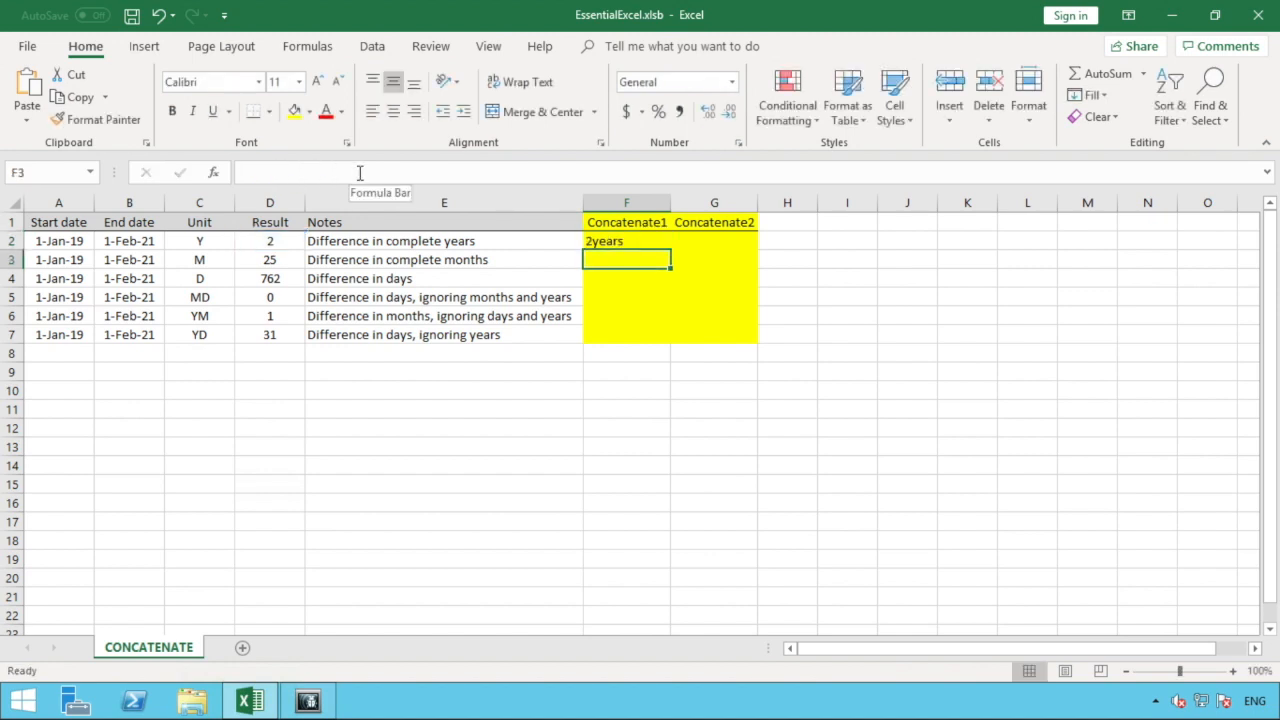
- Add a space before the word years inside the quotation marks of F2's formula
left_click(627, 243)
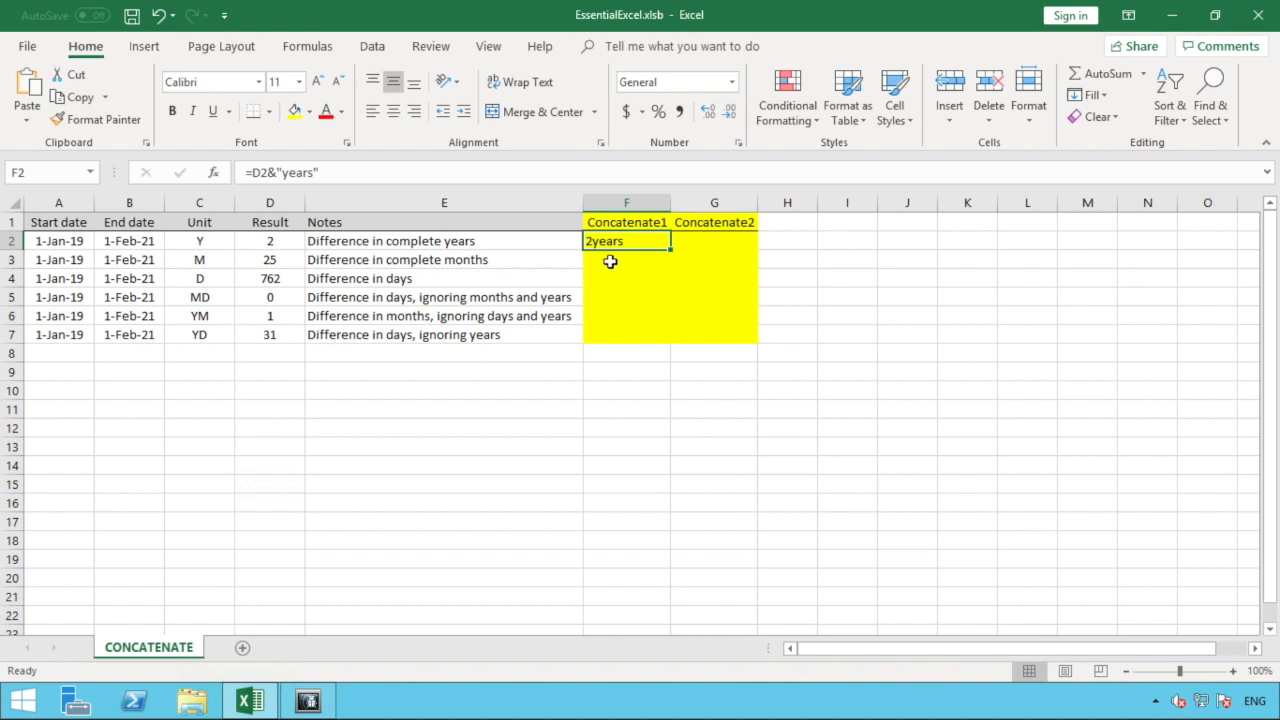
left_click(284, 174)
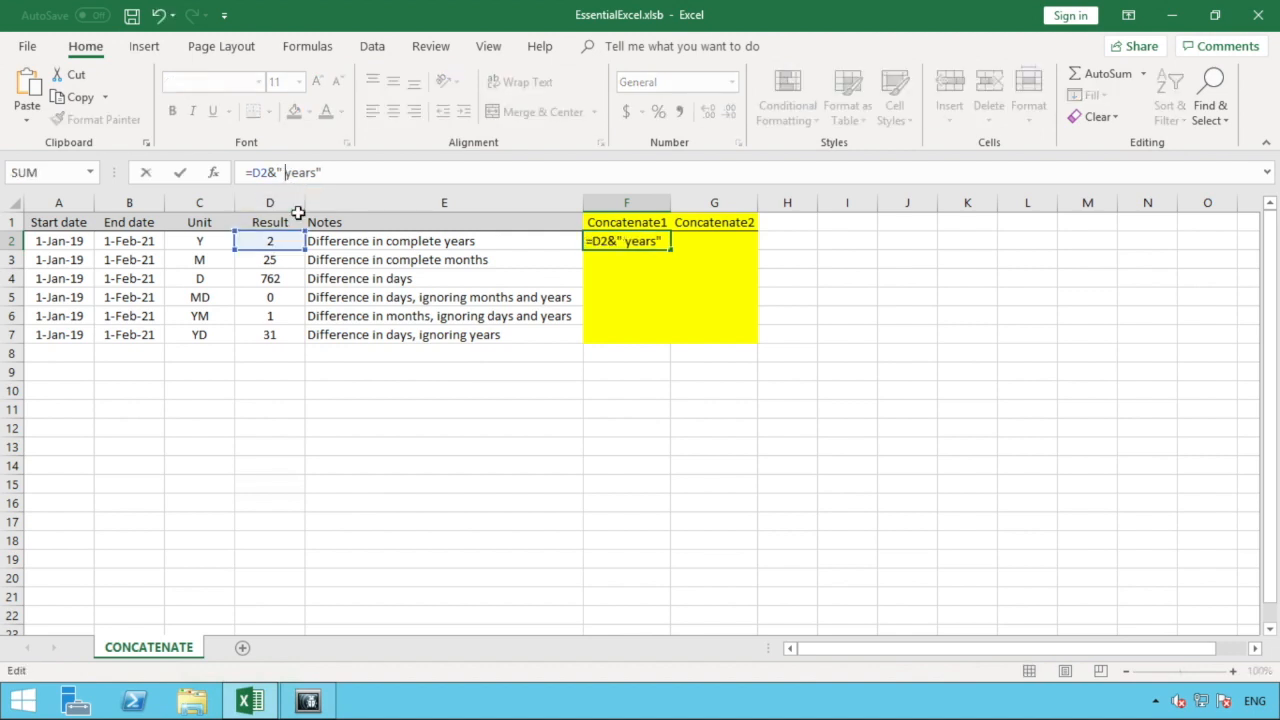
key("Left")
key("Return")
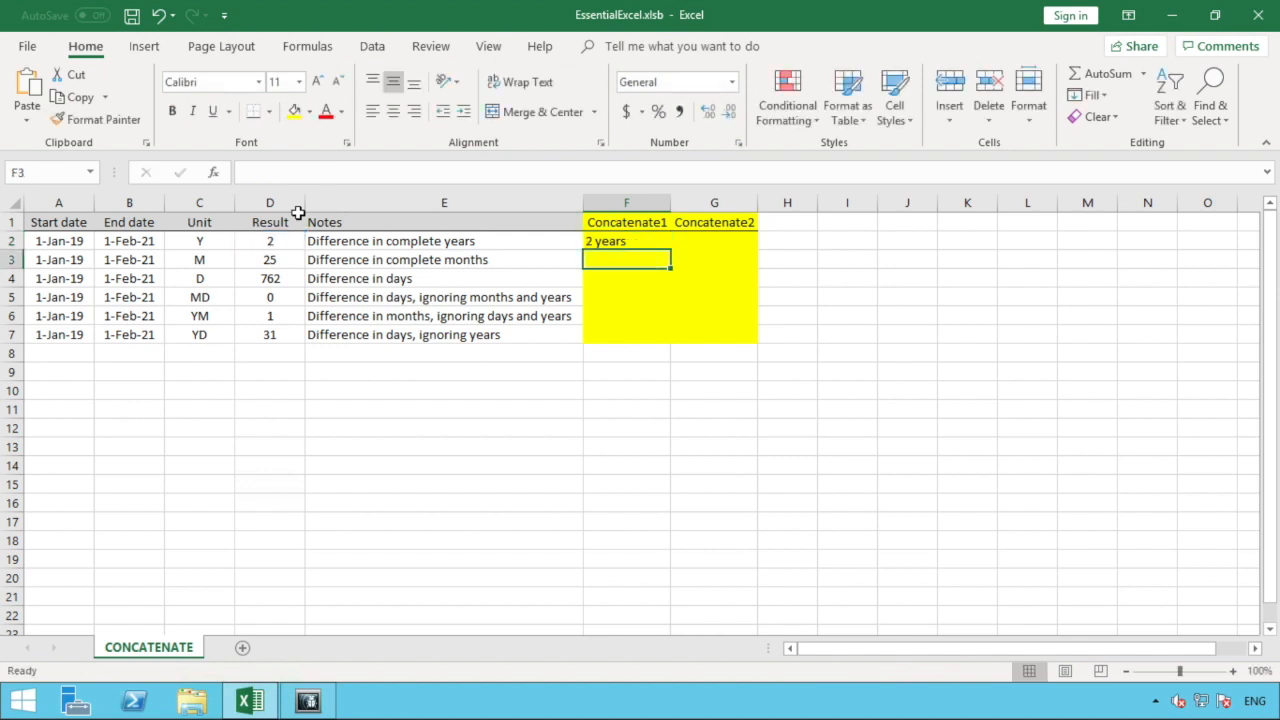
- Separate the space into its own quoted string in F2's formula, giving =D2&" "&"years"
left_click(625, 241)
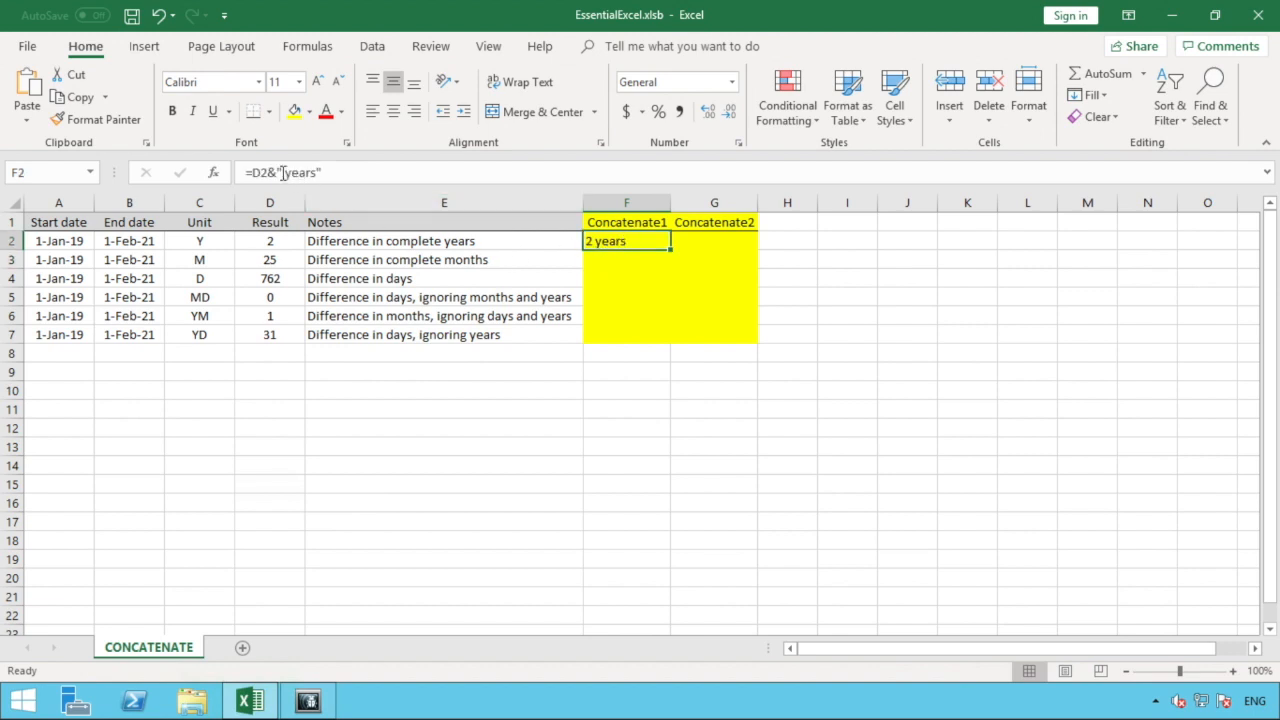
left_click(287, 173)
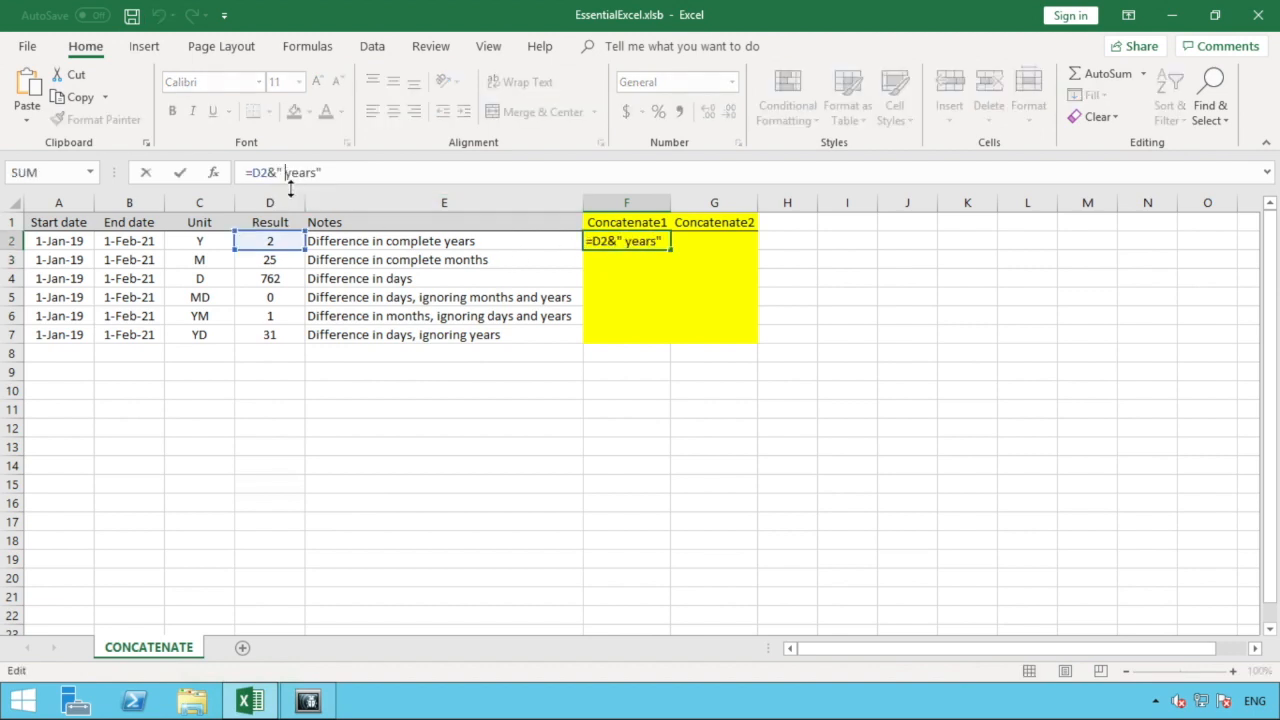
key("BackSpace")
type("\" \"")
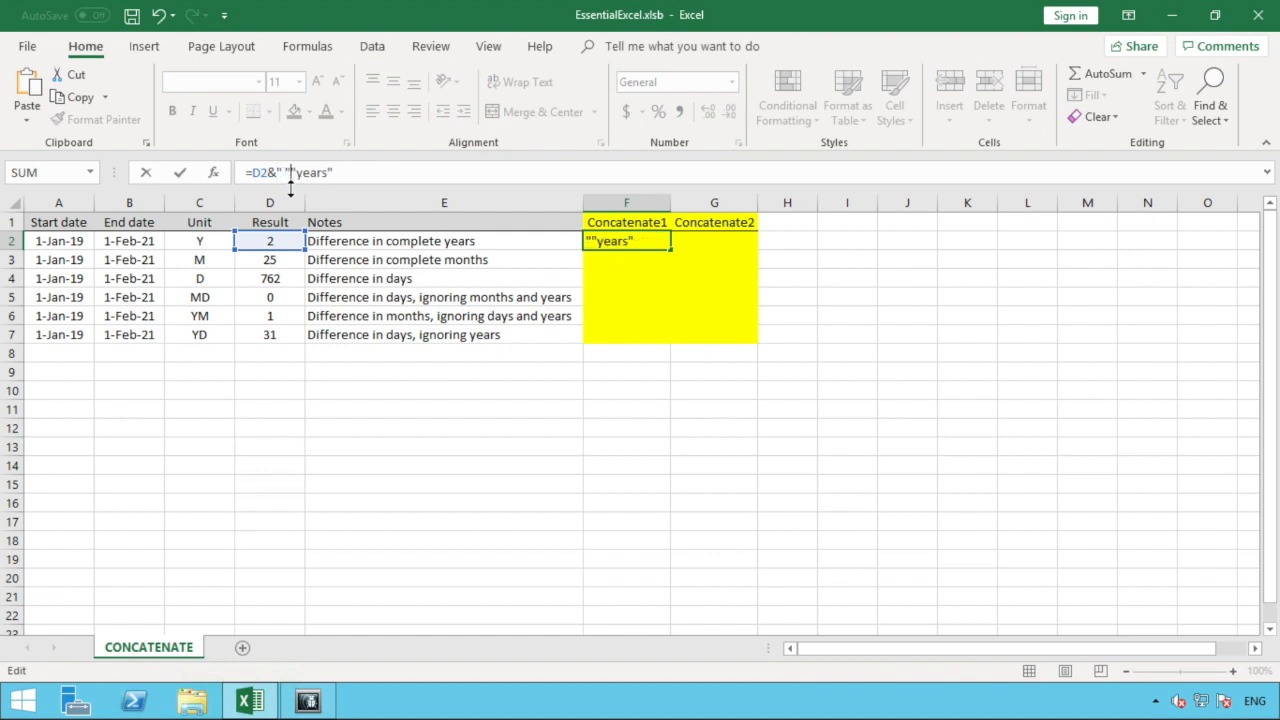
type("&")
key("Return")
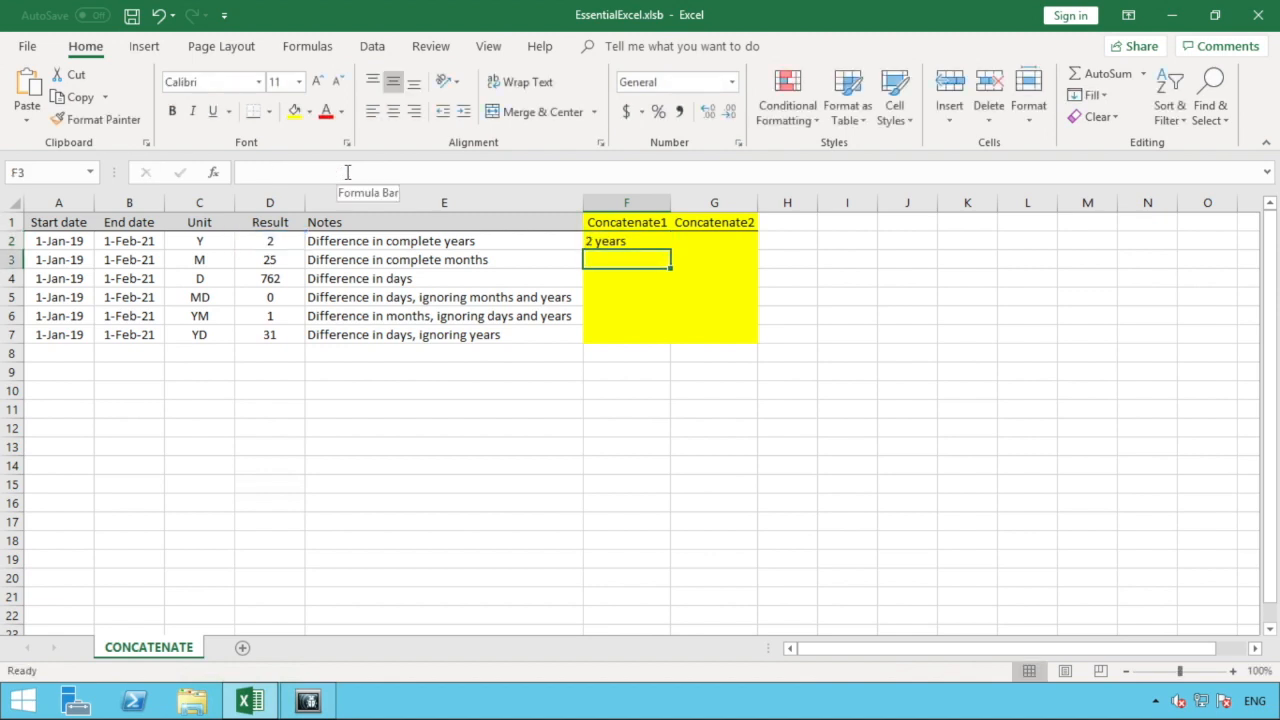
left_click(612, 244)
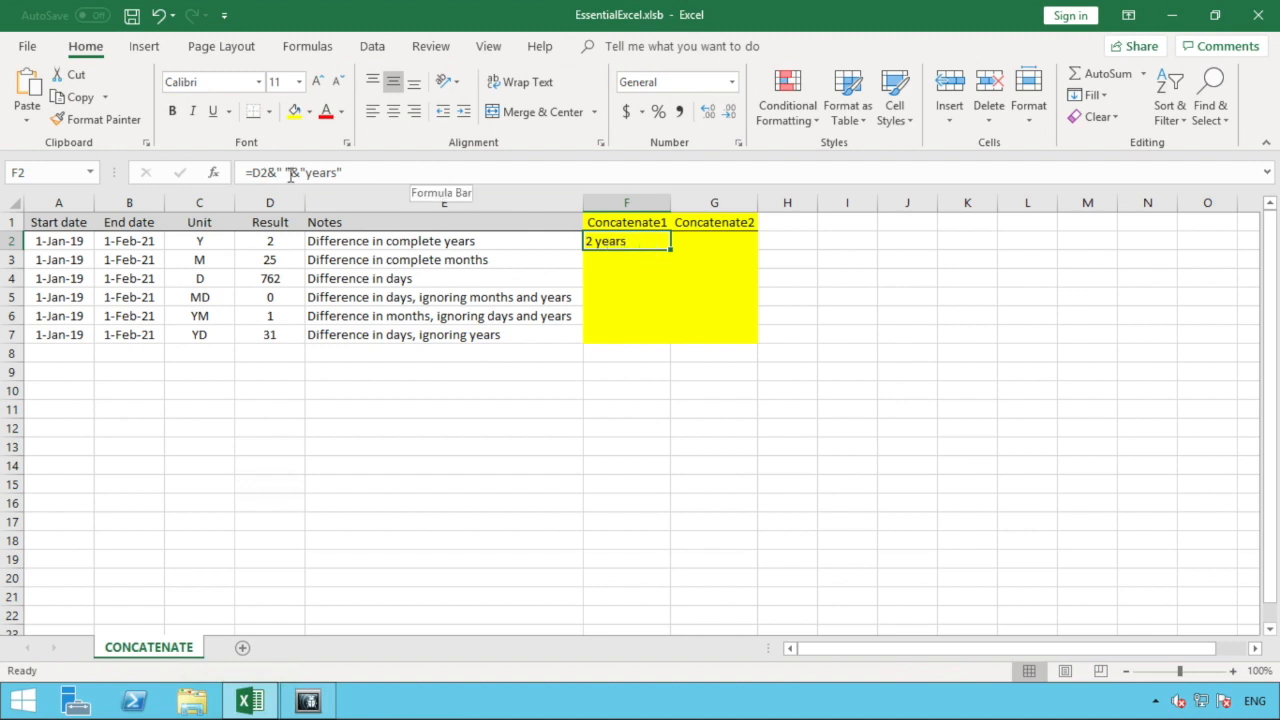
- Enter ="There are"&" "&D2&" "&"years" in G2 and fit column G's width to its contents
left_click(717, 243)
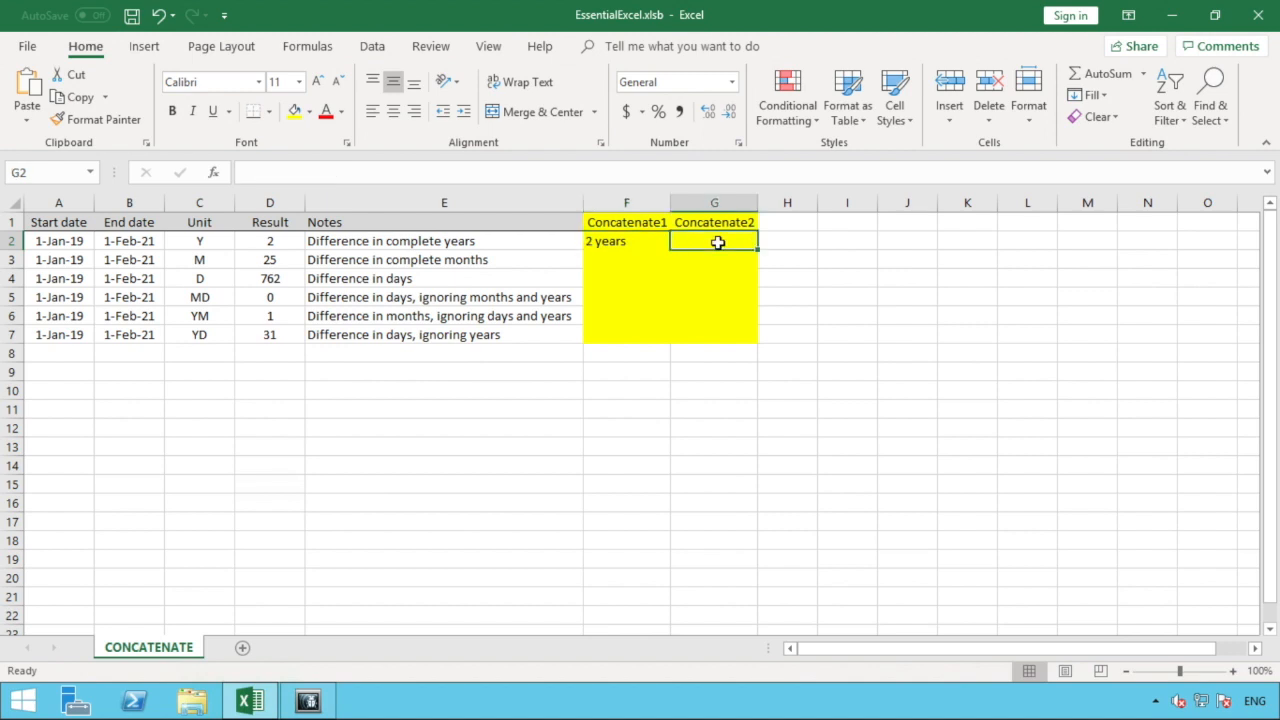
left_click(647, 243)
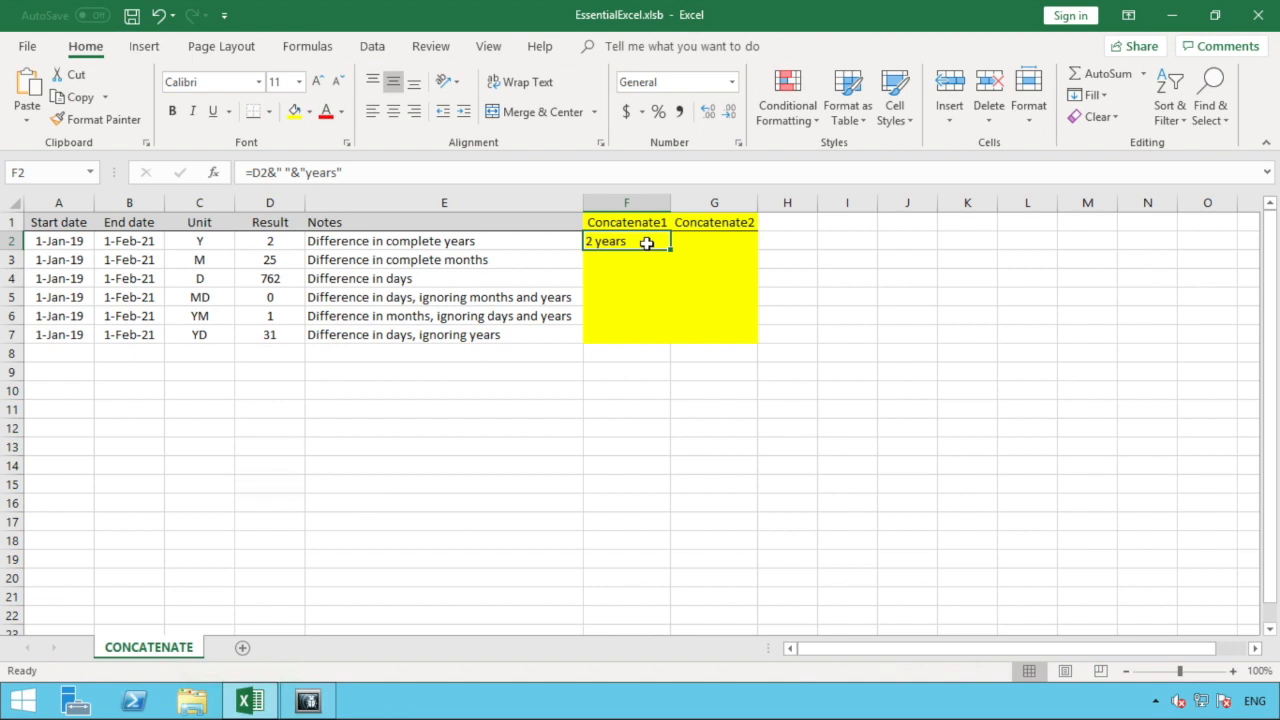
left_click(709, 244)
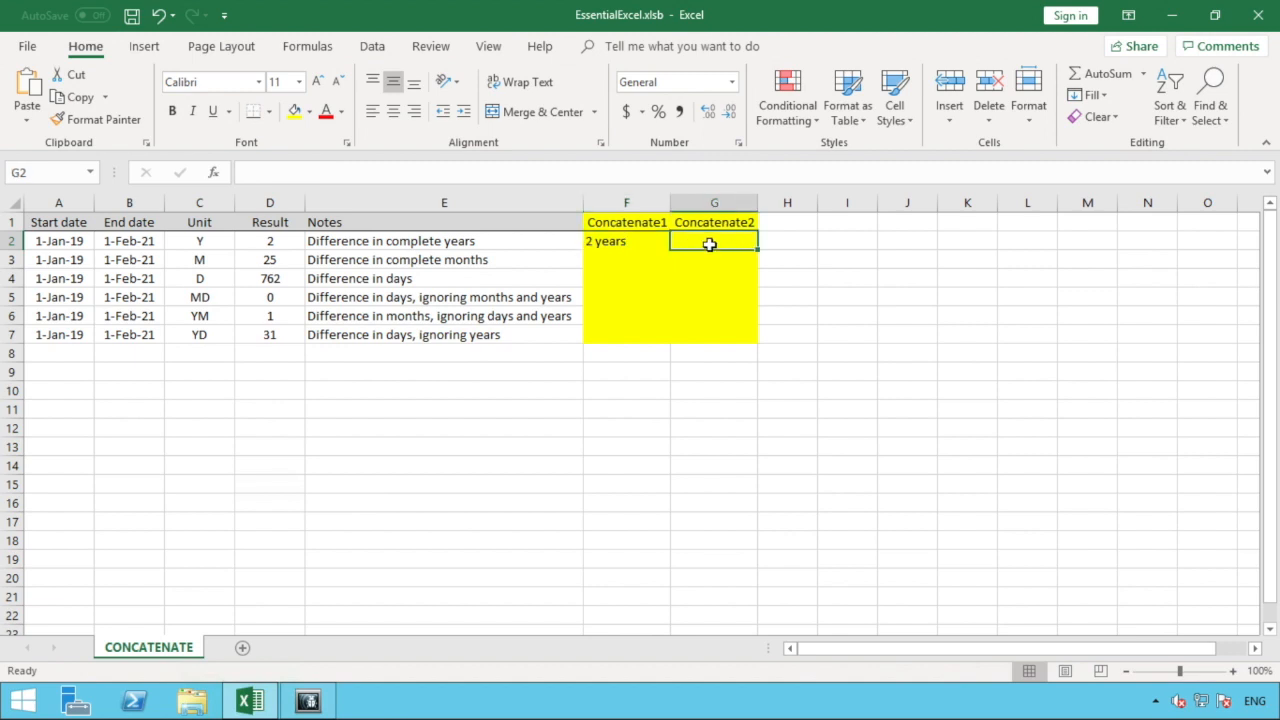
type("=")
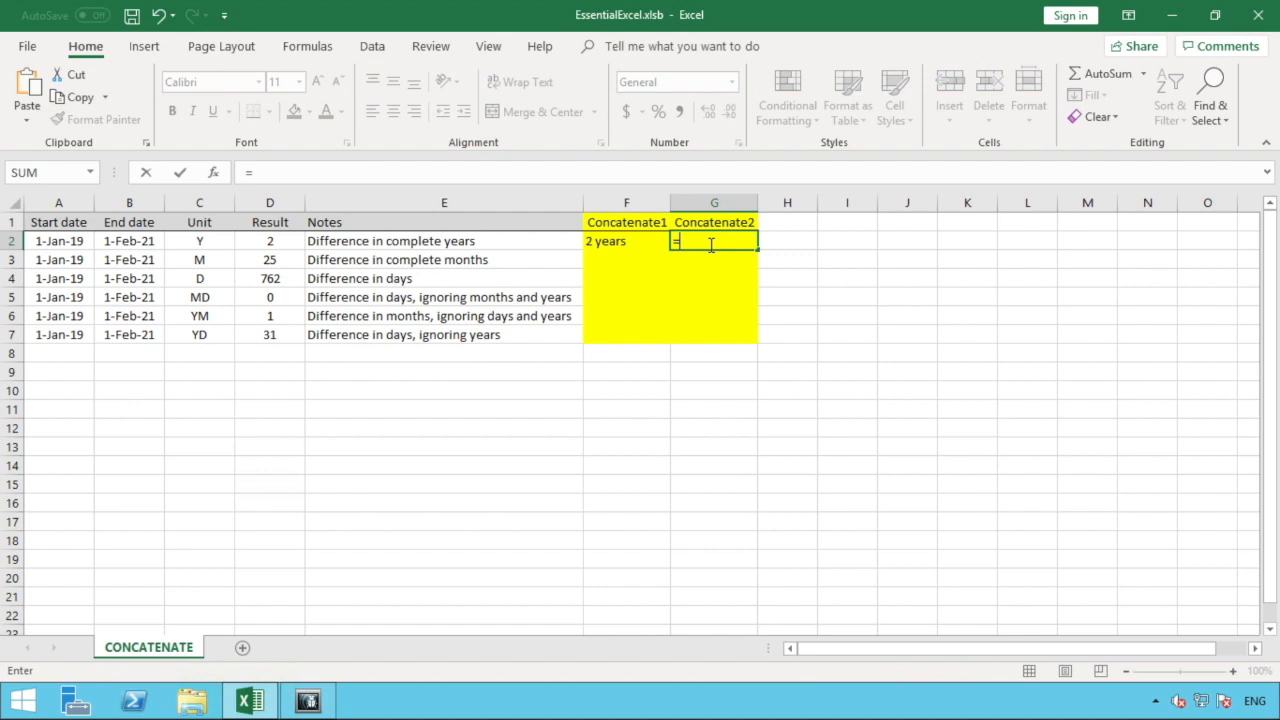
type("\"There are\"")
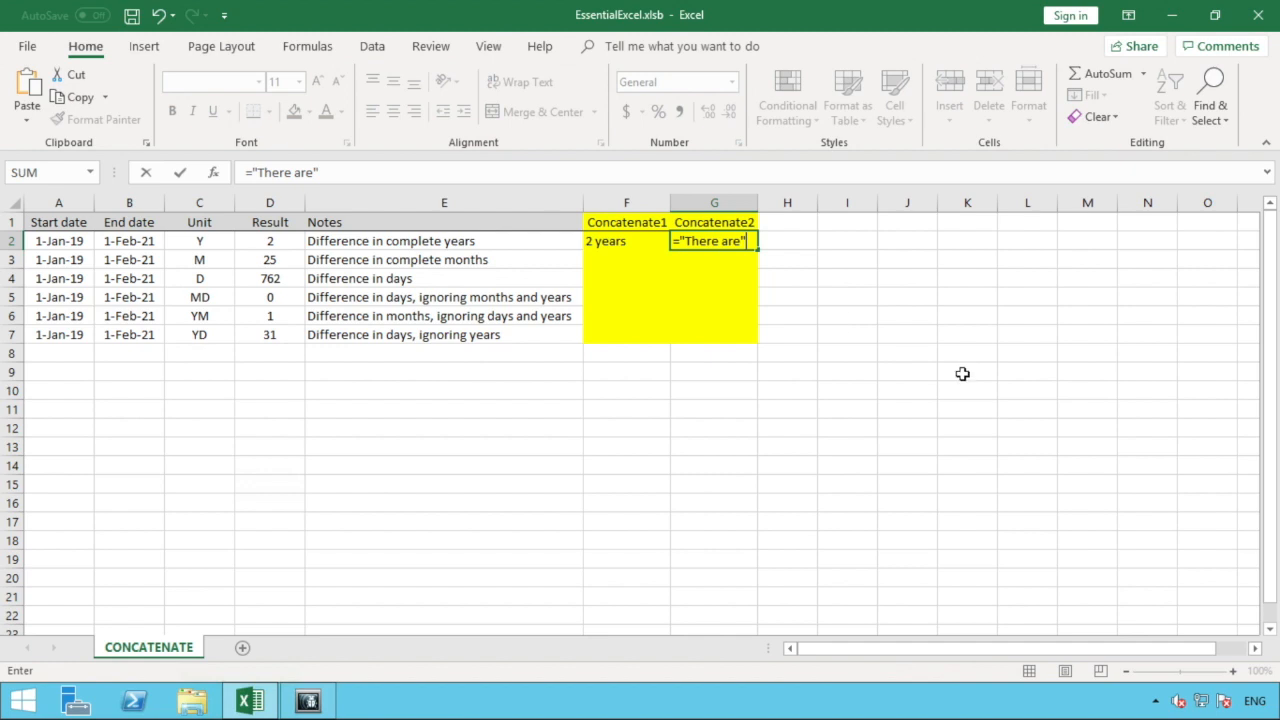
type("&")
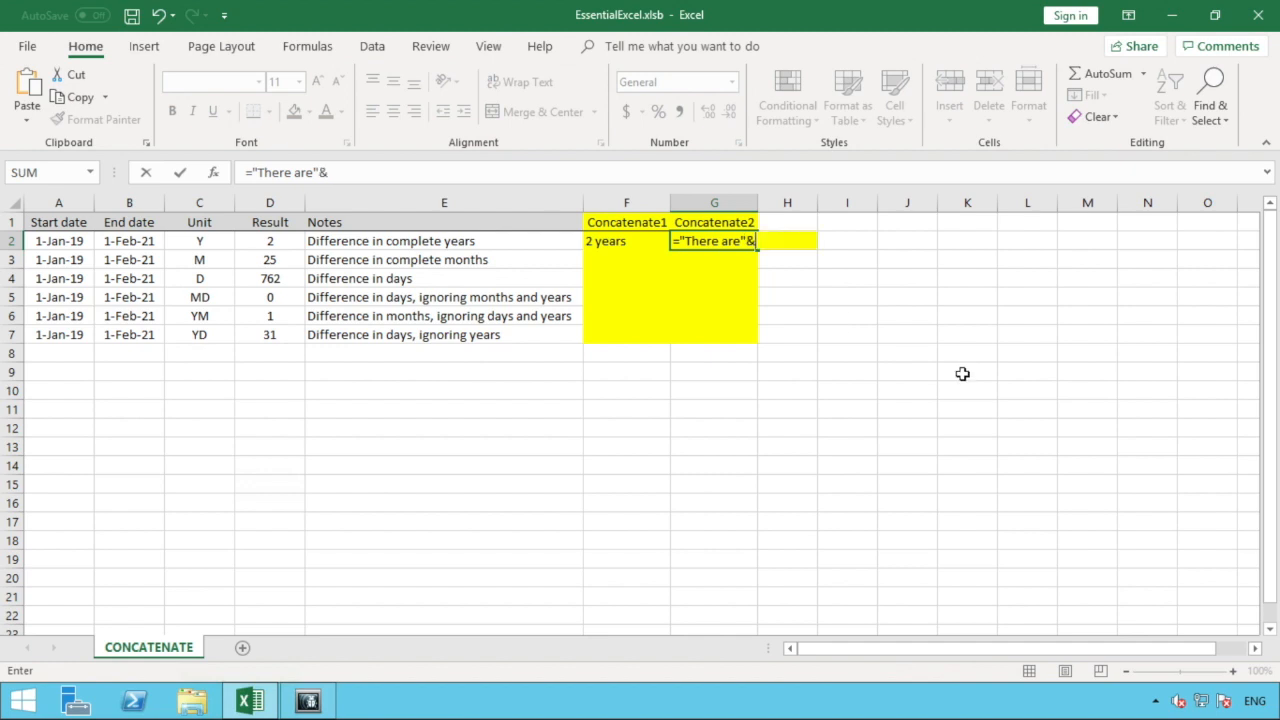
type("\" \"&")
left_click(279, 243)
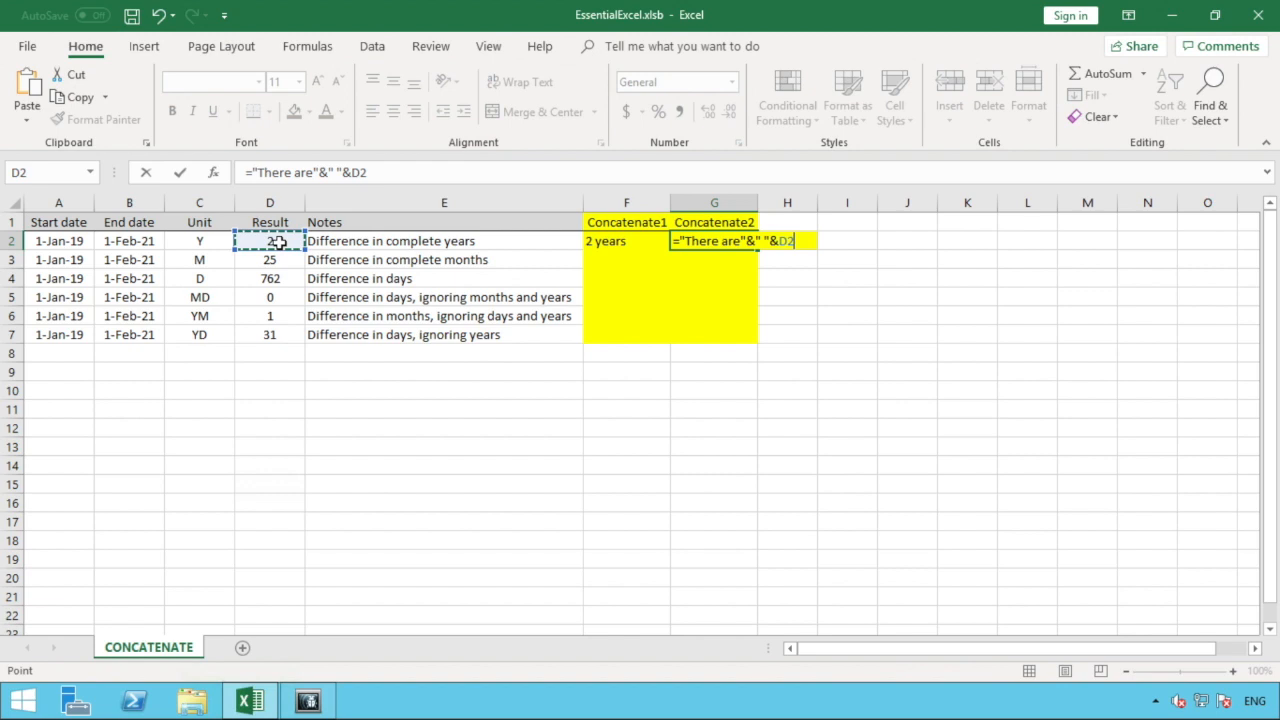
type("&\" \"")
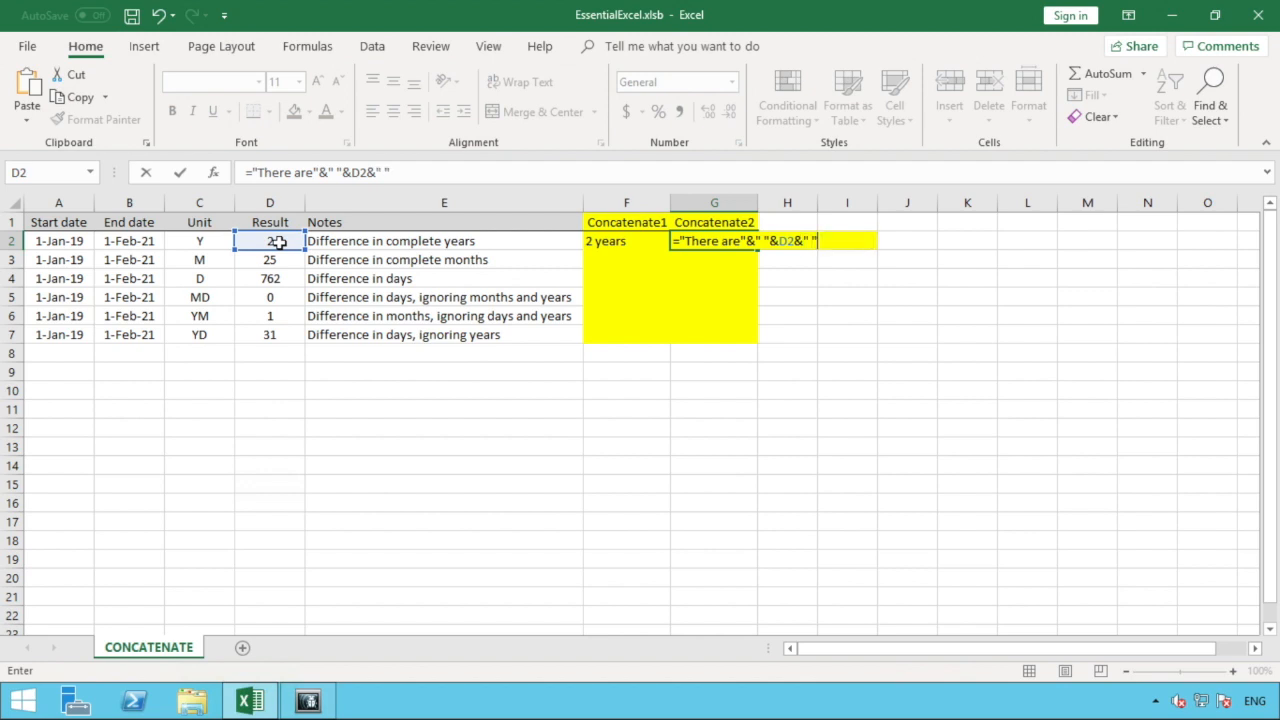
type("&\"years\"")
key("Return")
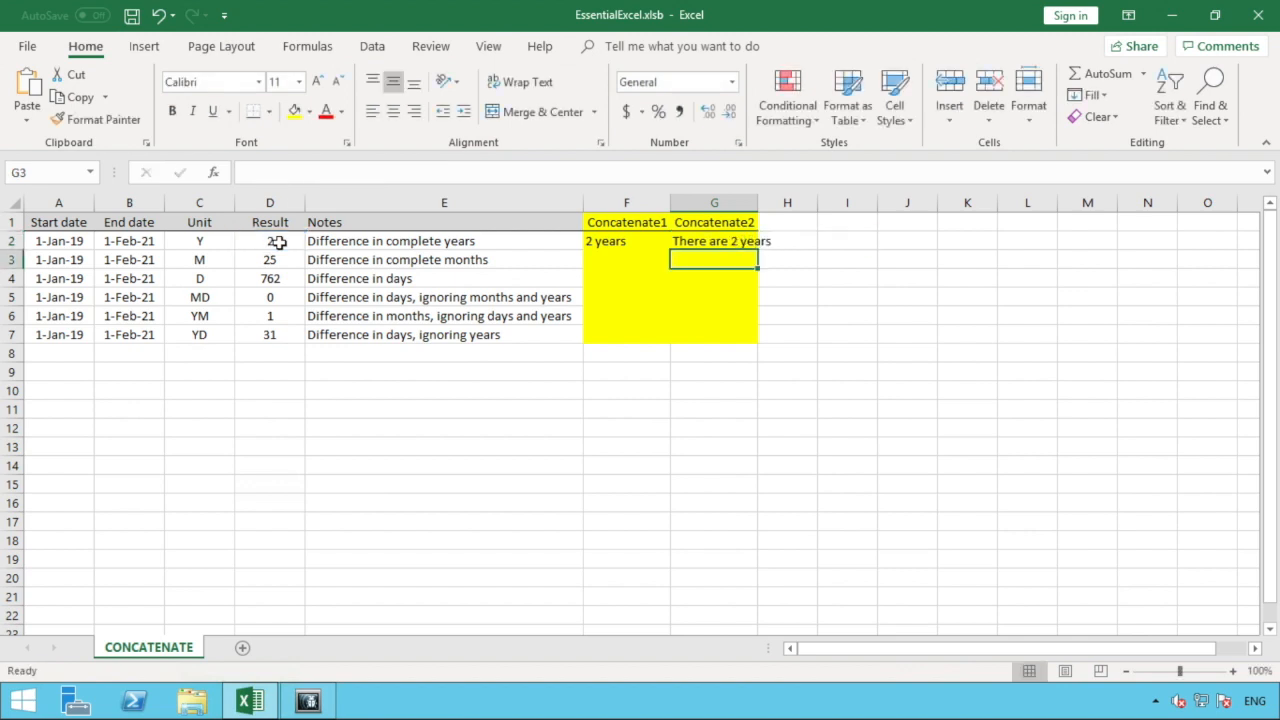
double_click(758, 202)
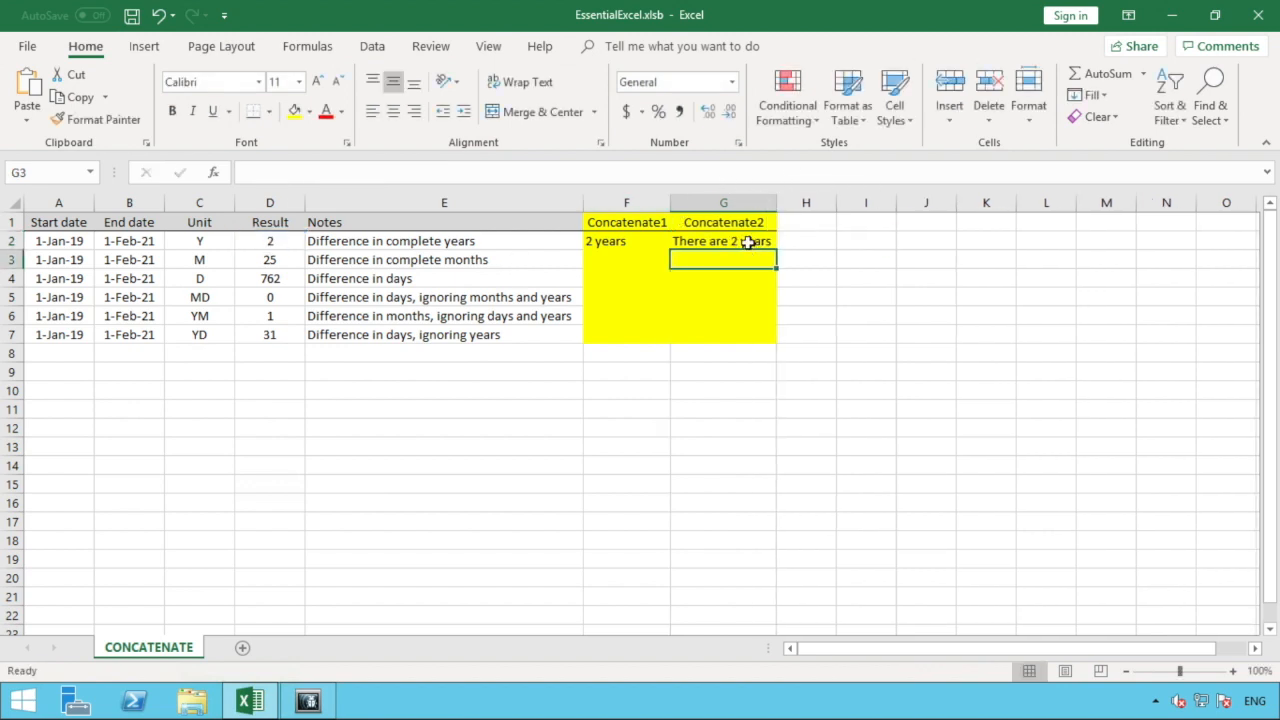
- Extend the last text in G2's formula to "years difference between the dates." and fit column G's width to the sentence
left_click(748, 241)
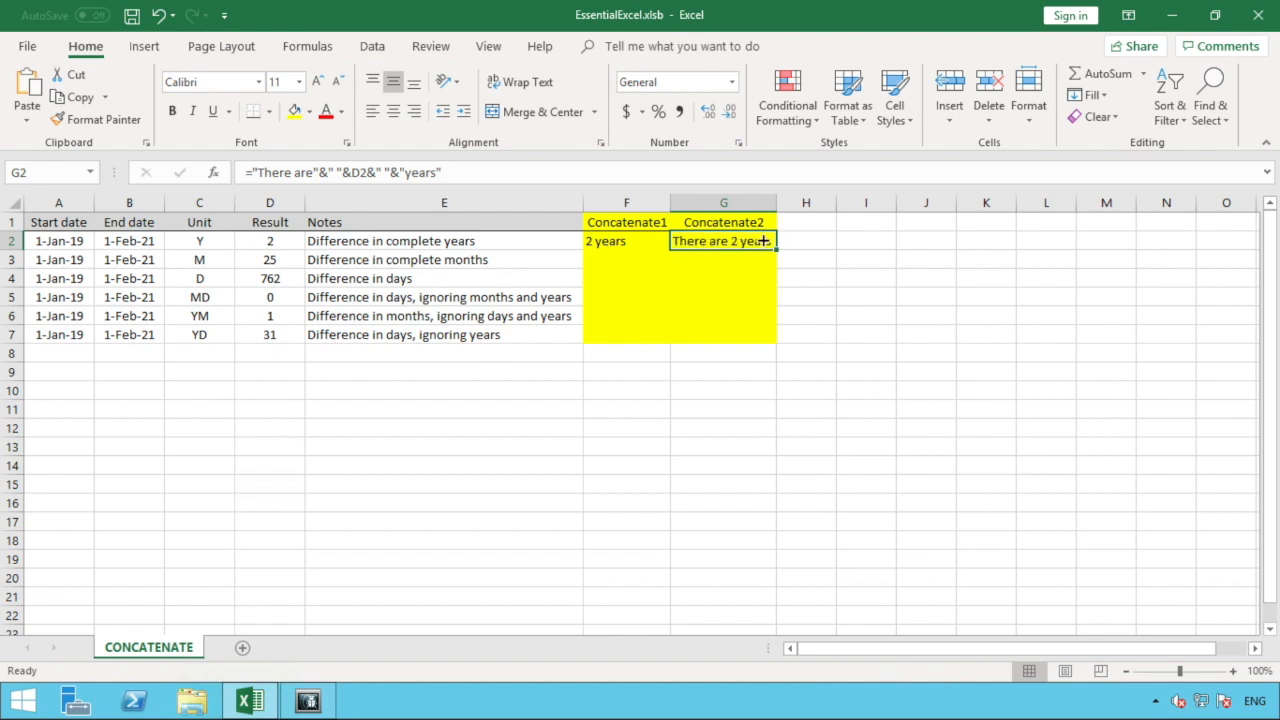
left_click(436, 172)
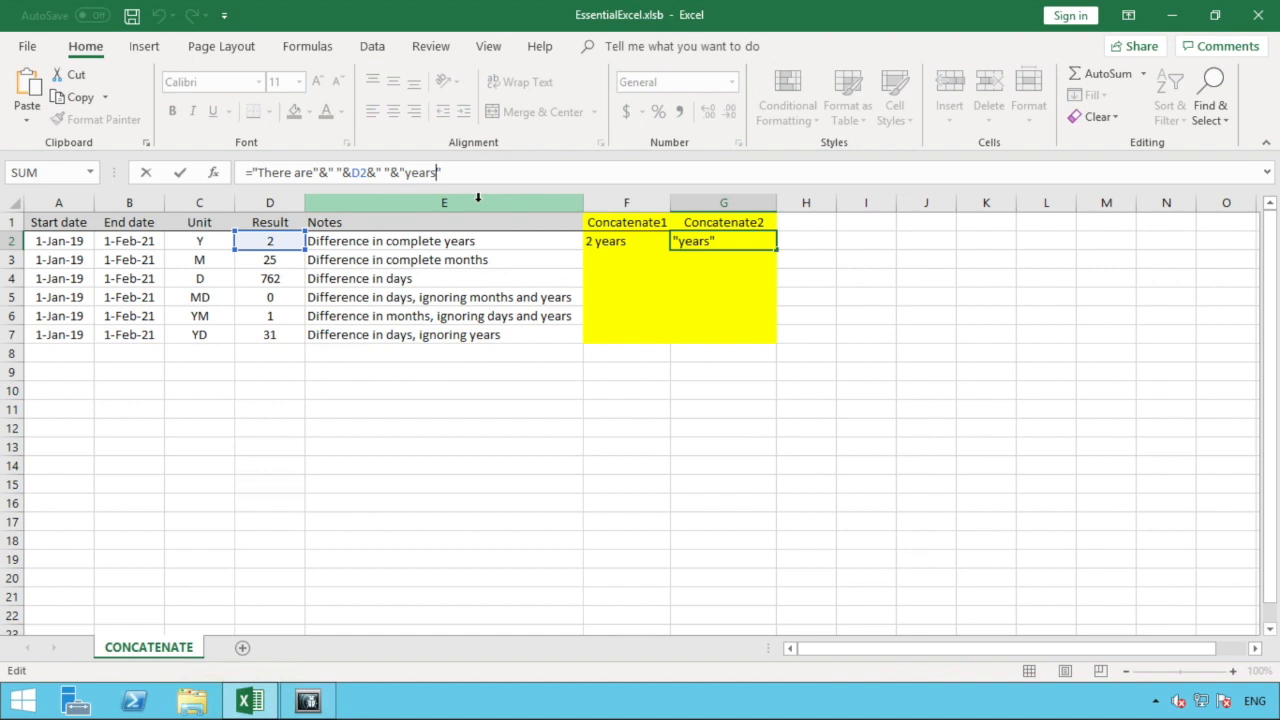
type("differen")
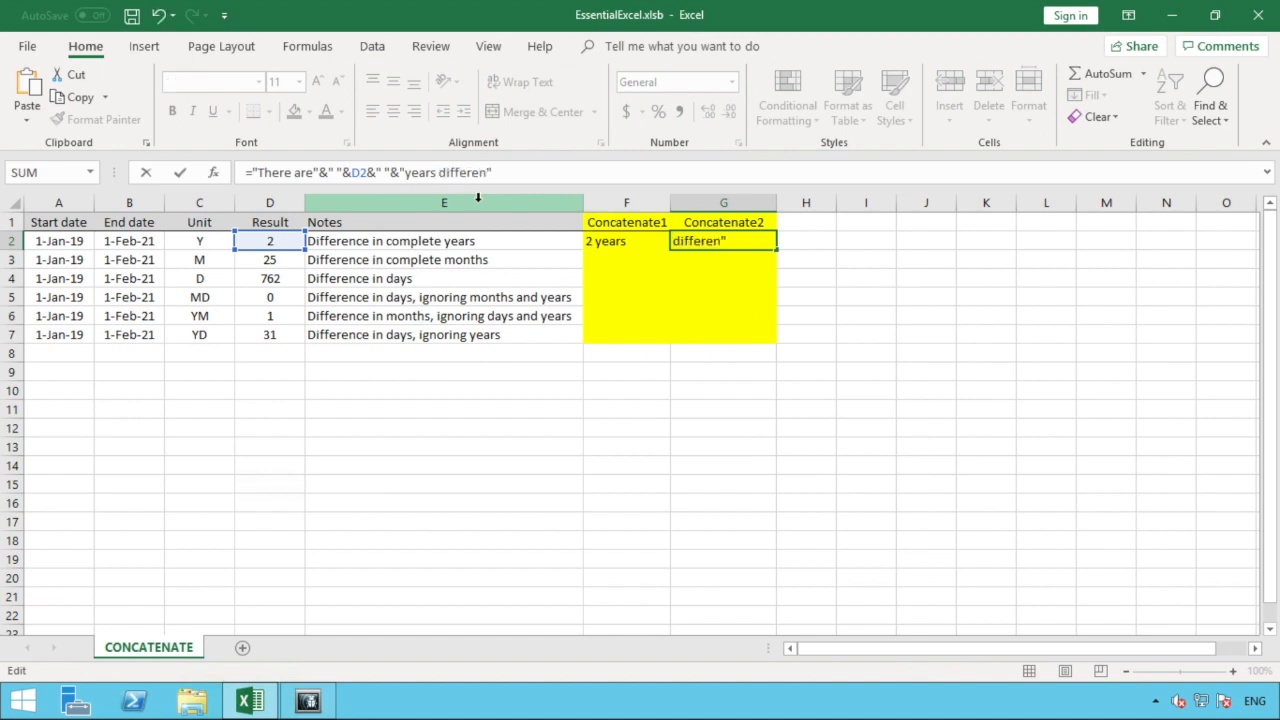
type("ce between ")
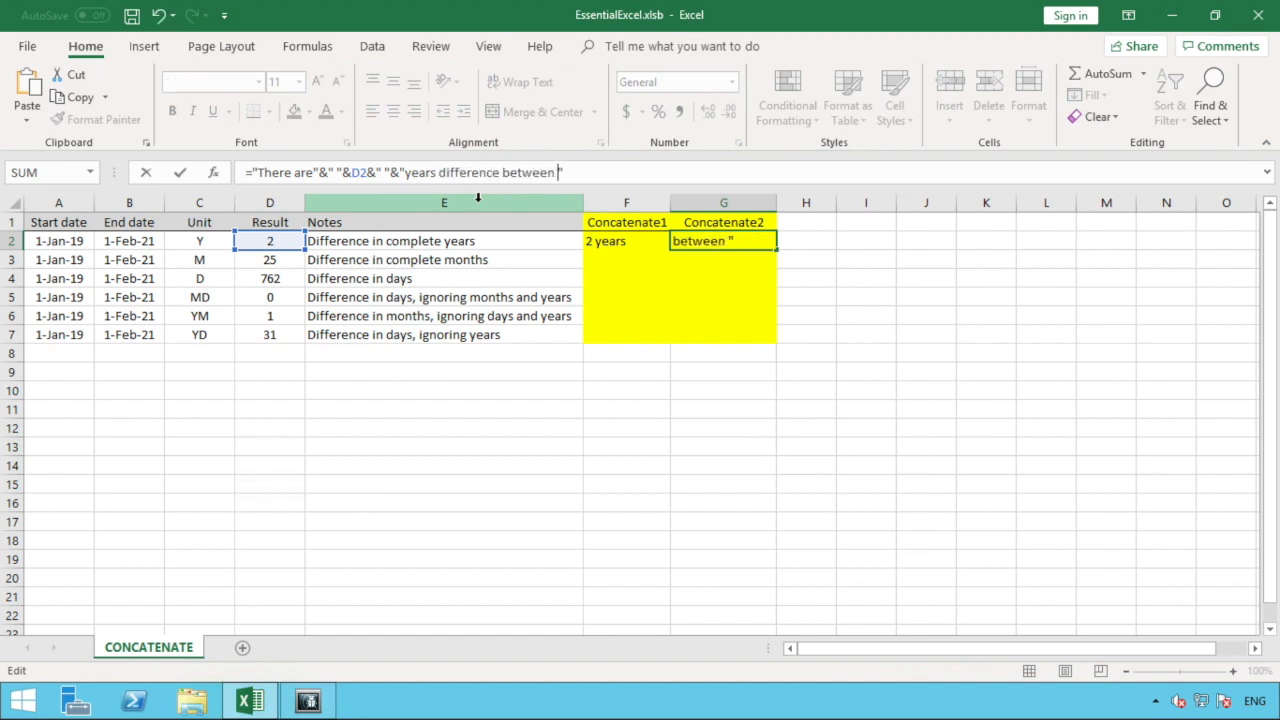
type("the dates")
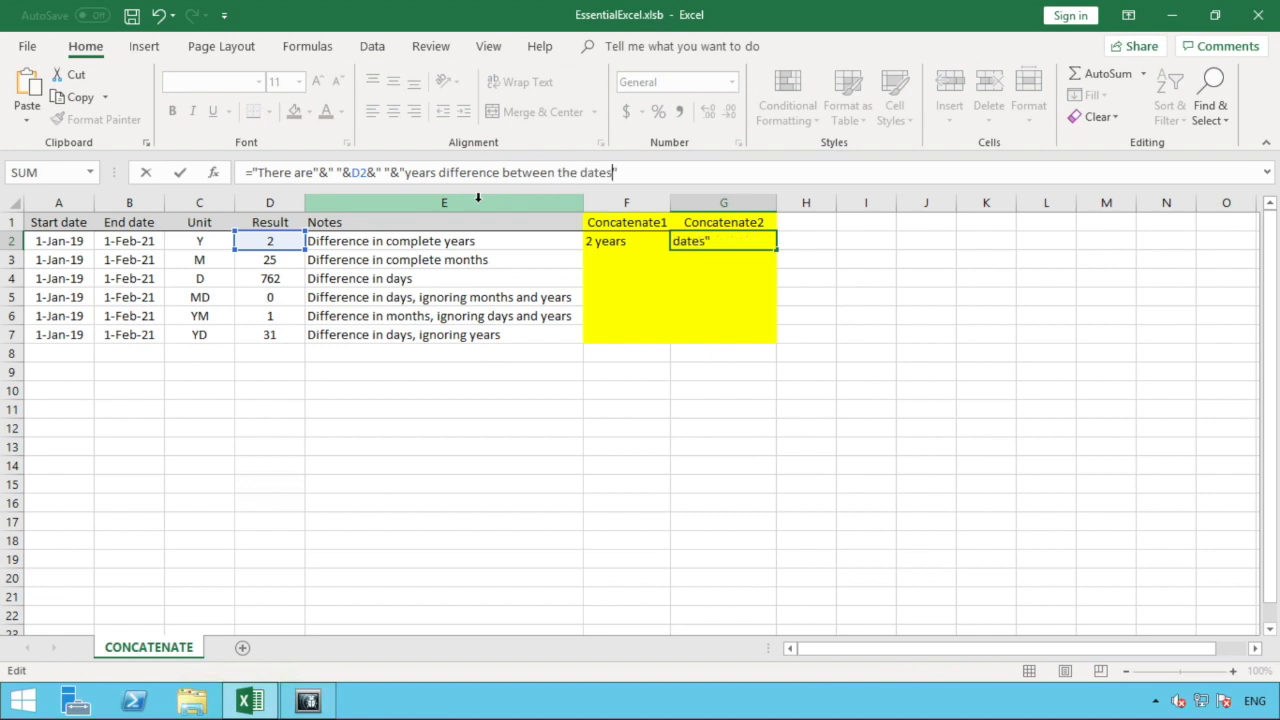
type(".\"")
key("Return")
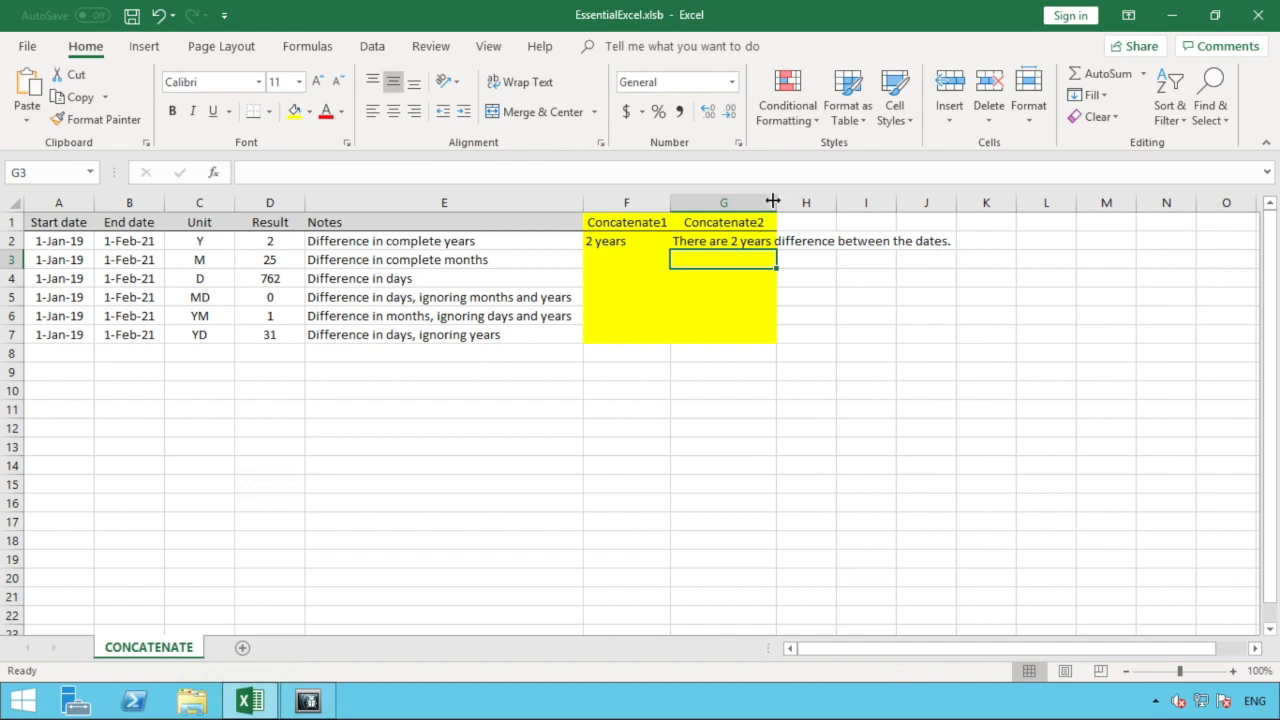
double_click(773, 201)
left_click(774, 243)
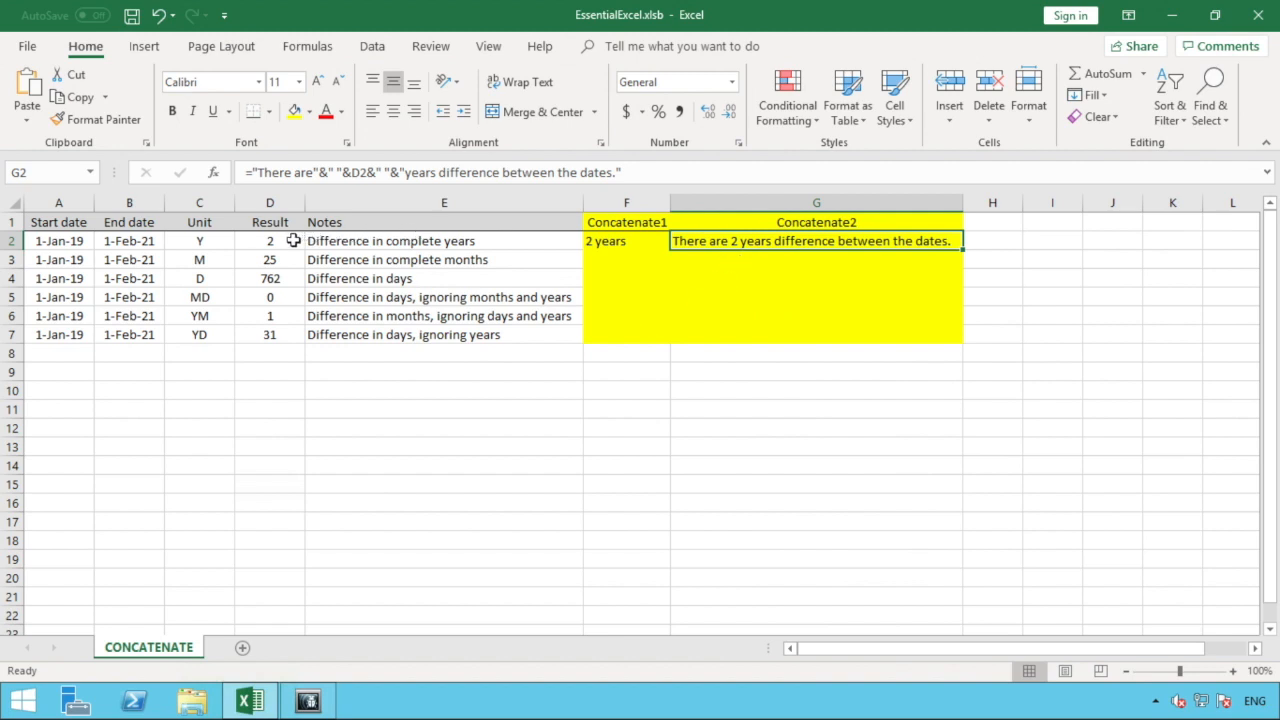
- Change the year of the row 2 end date in B2 to 2023
left_click(148, 241)
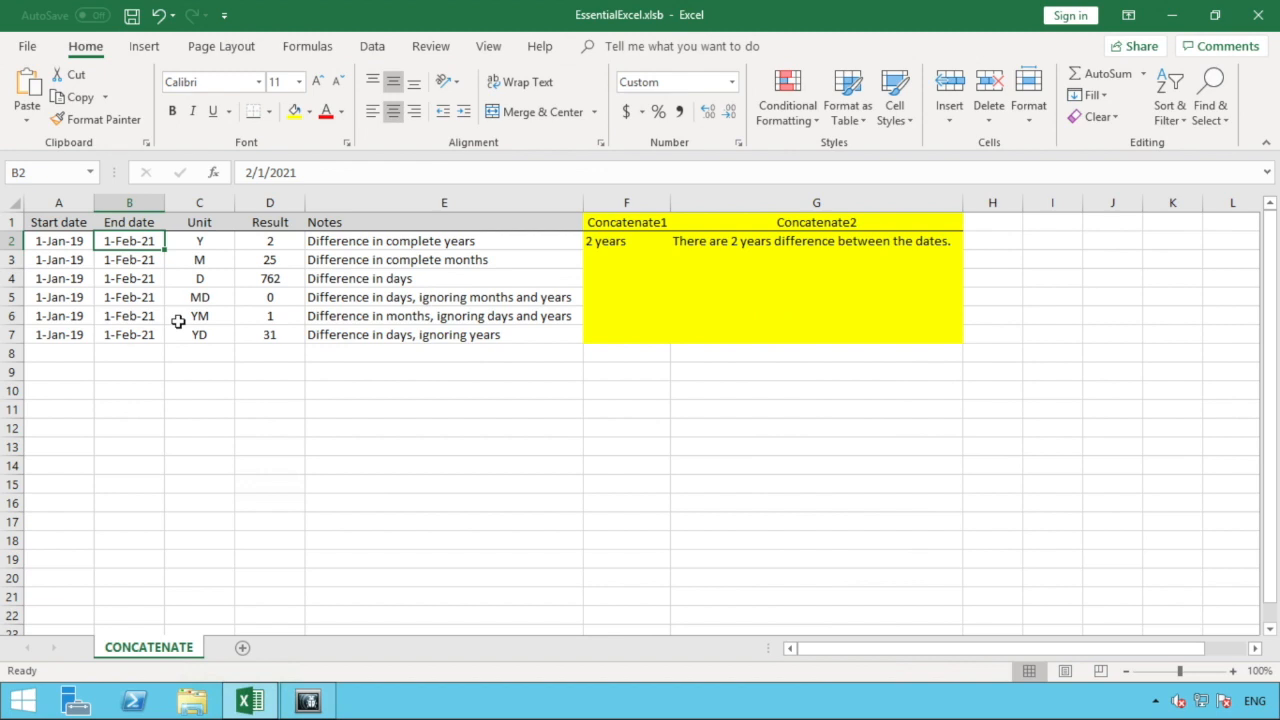
left_click(296, 172)
key("shift+Left")
key("shift+Left")
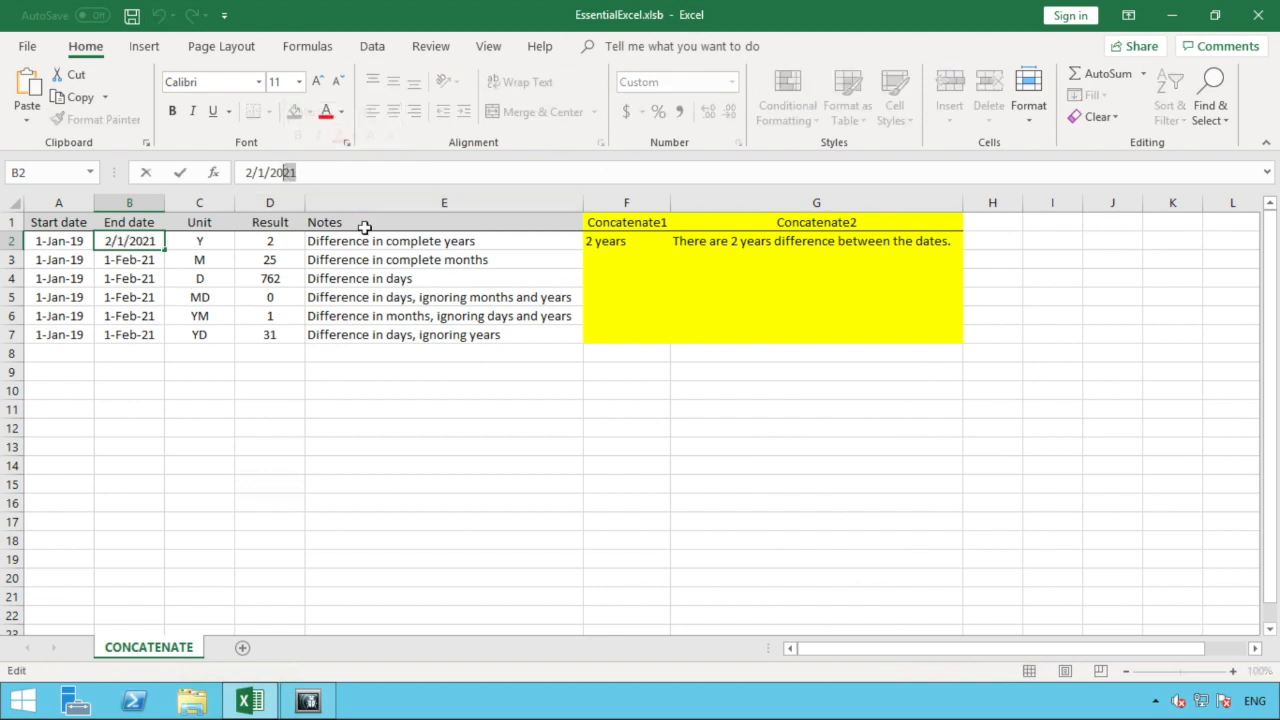
type("23")
key("Return")
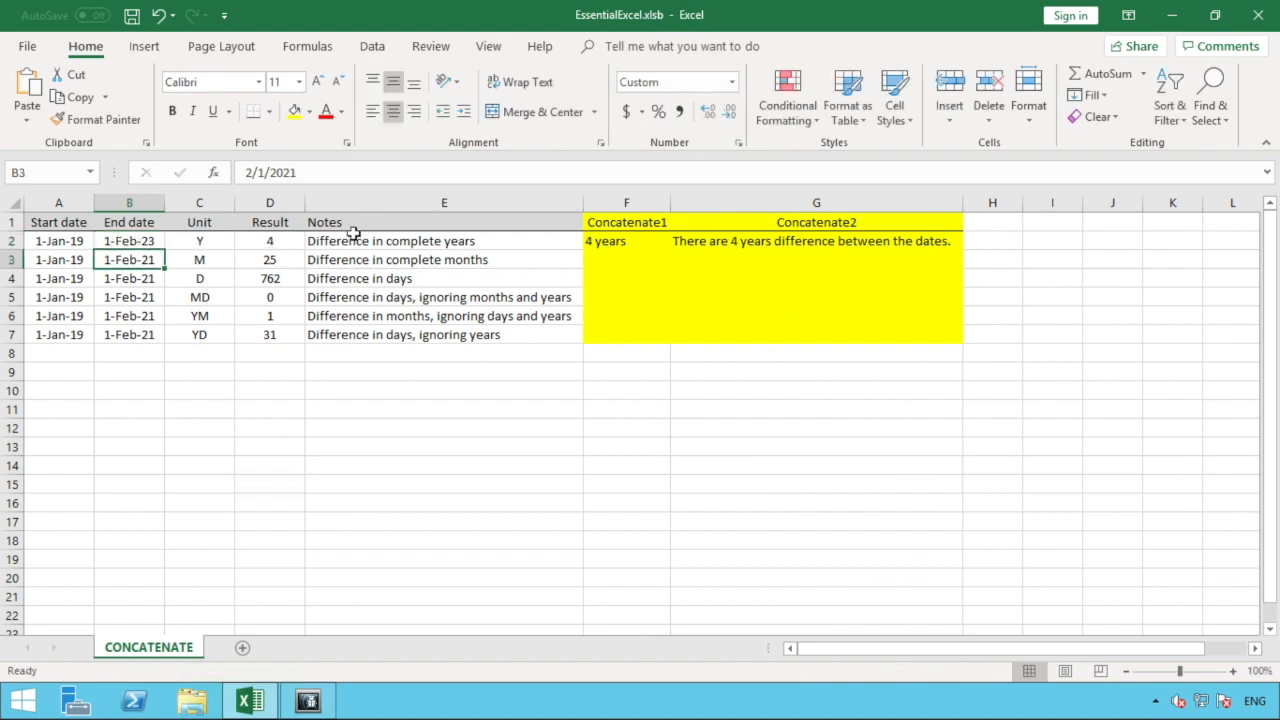
- Inspect the row 2 formulas in D2, F2 and G2, and open G2's formula for editing
left_click(281, 244)
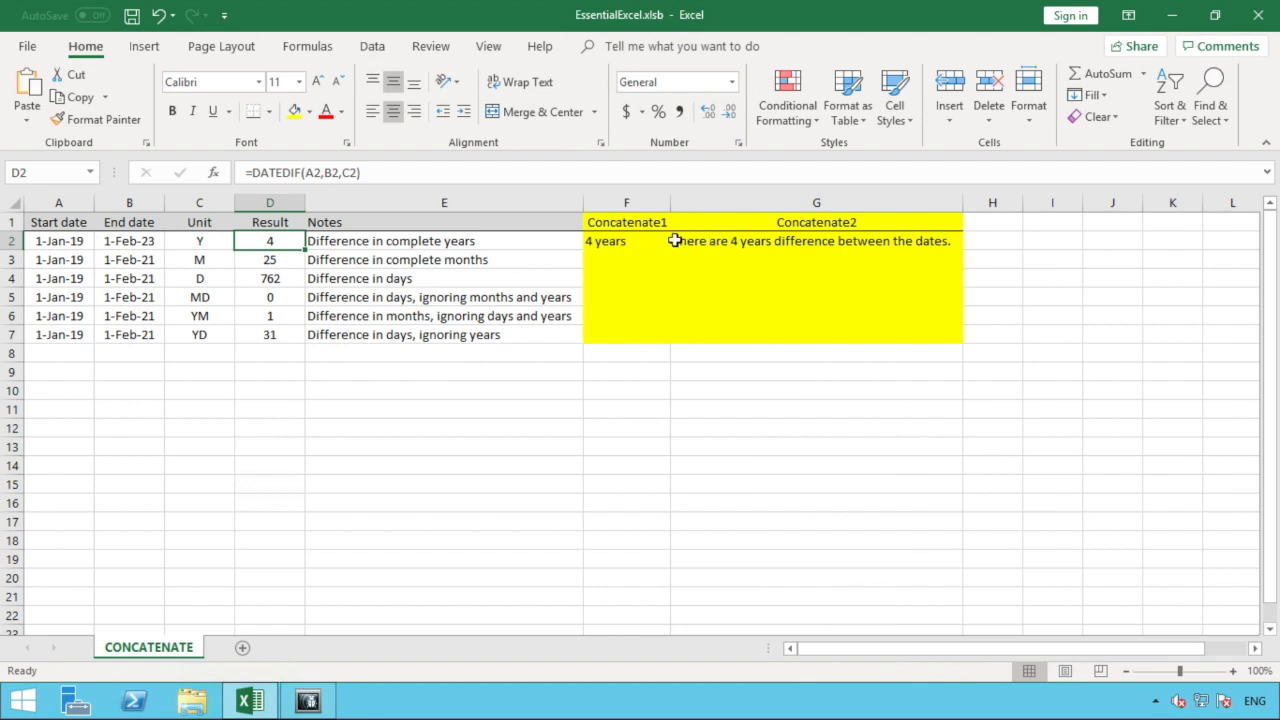
left_click(641, 245)
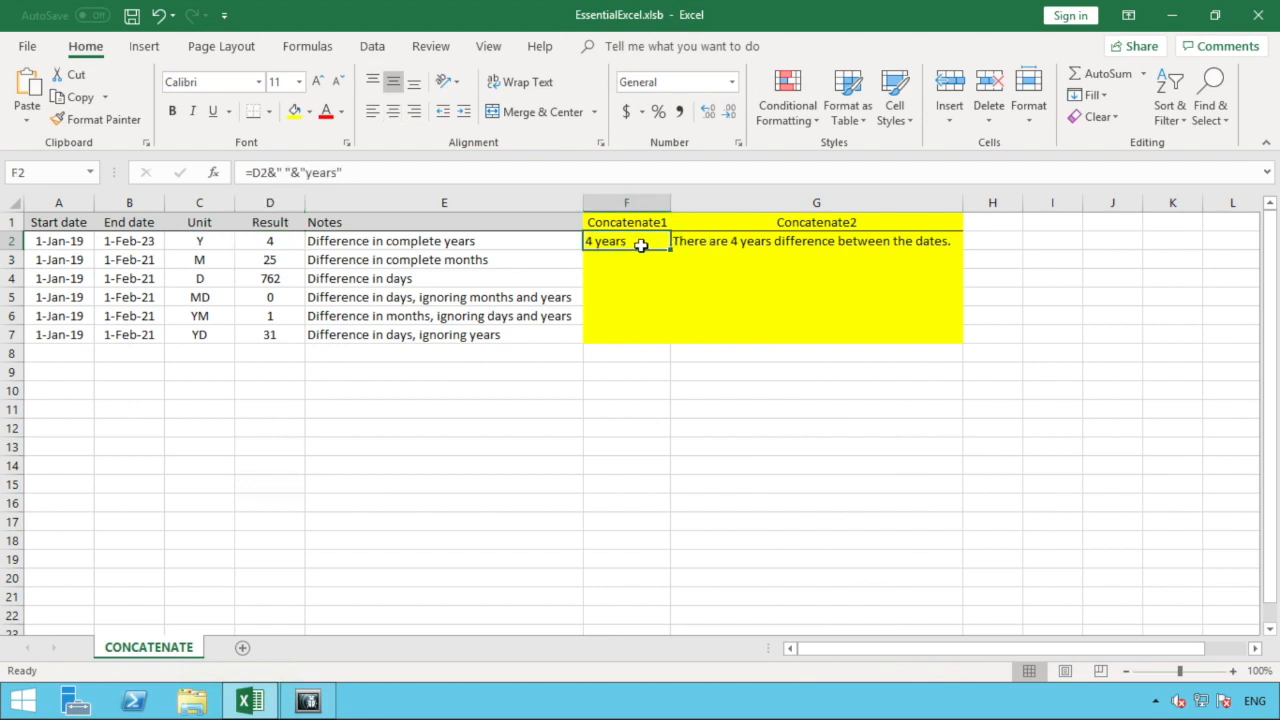
left_click(738, 244)
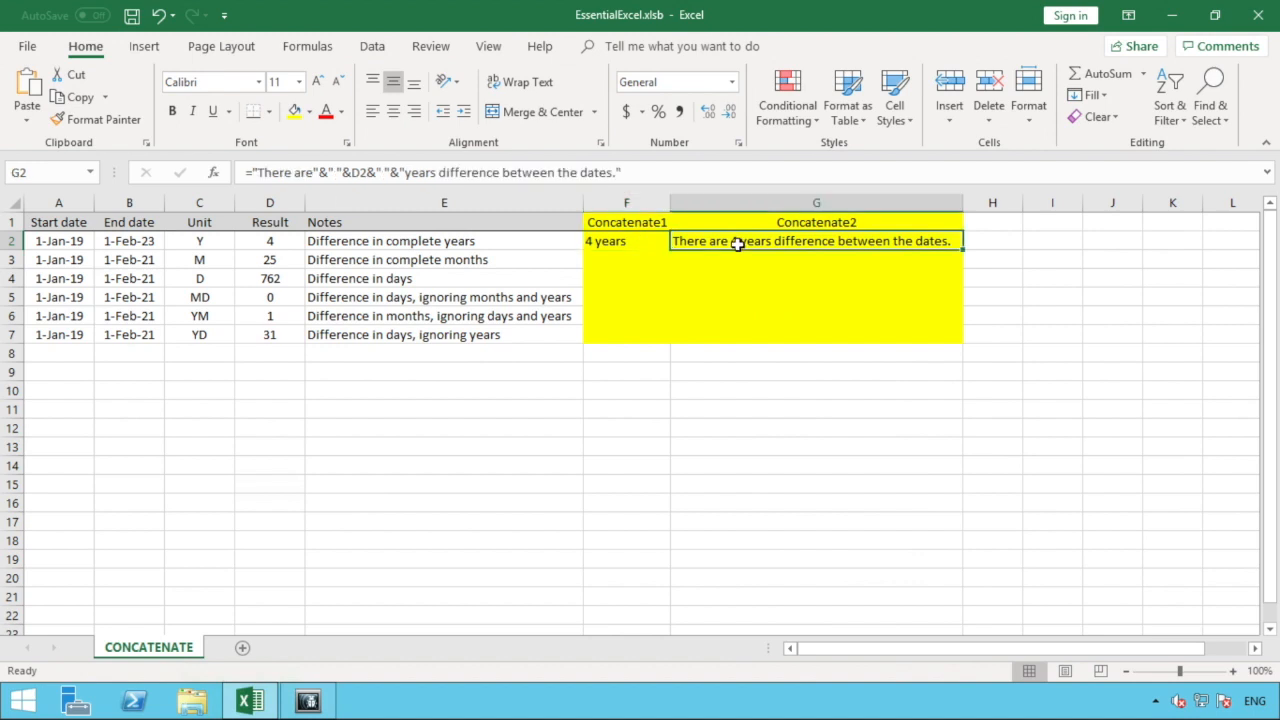
left_click(767, 415)
left_click(657, 245)
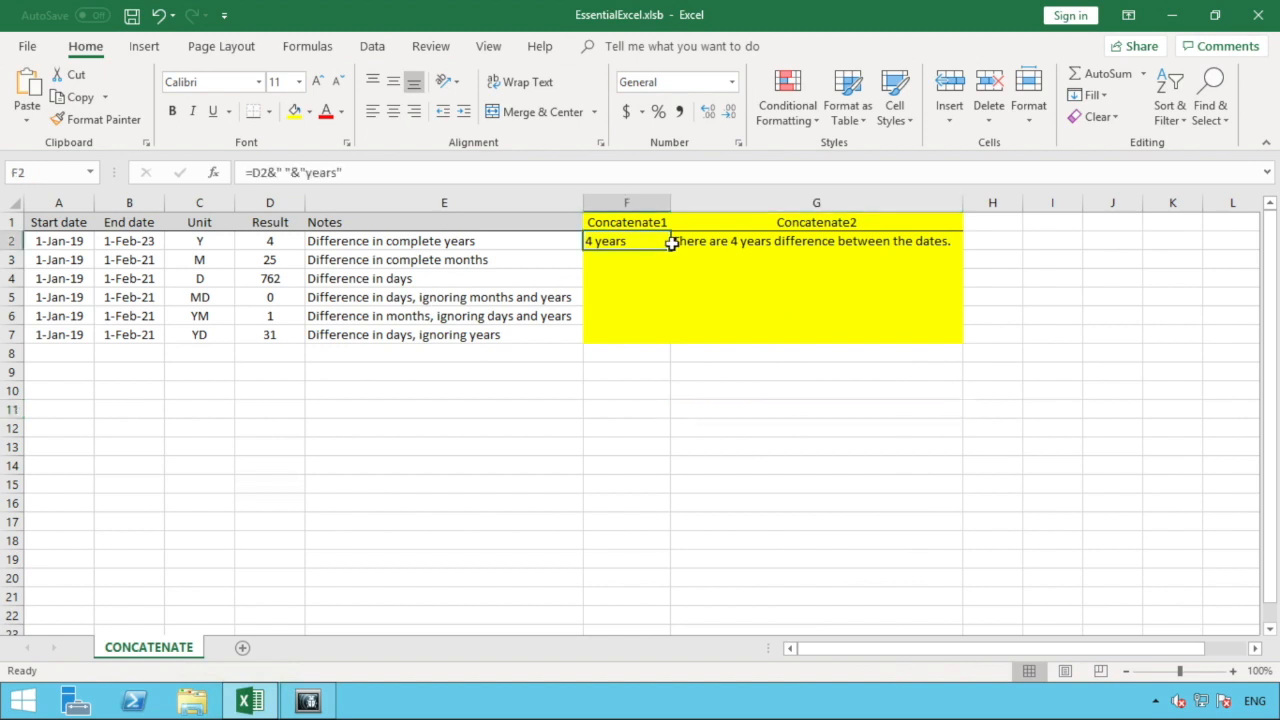
left_click(682, 241)
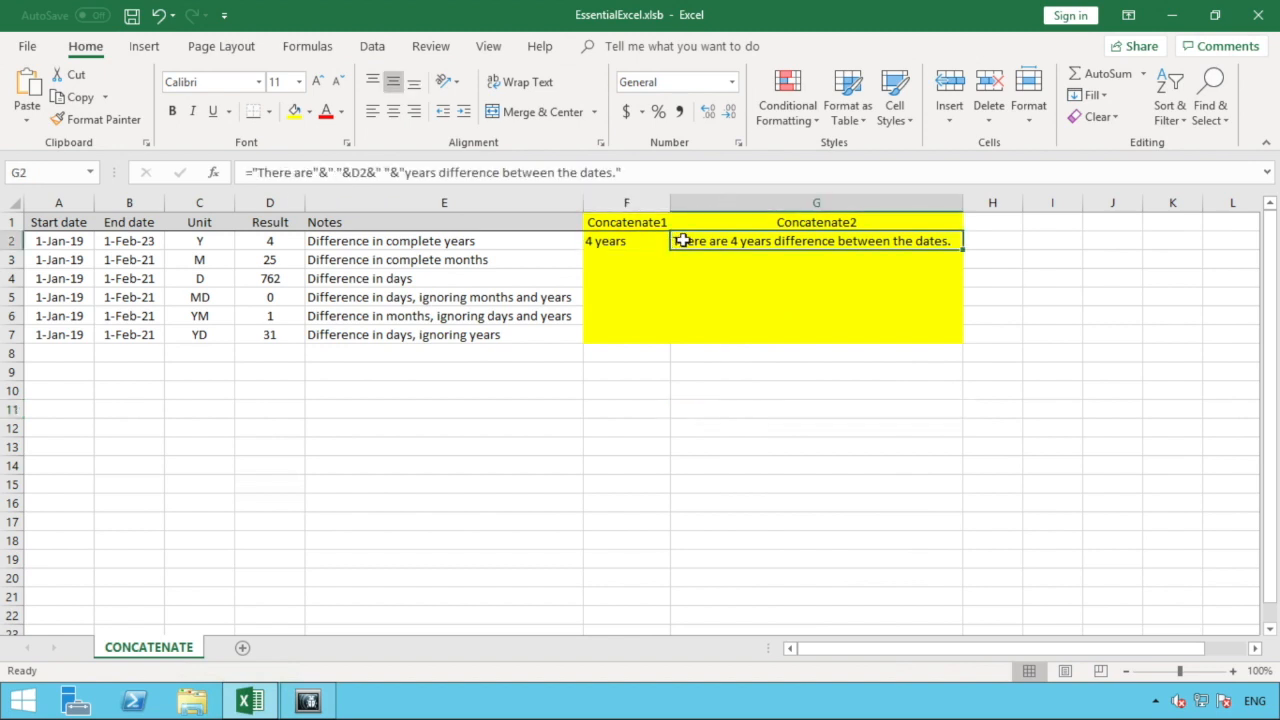
left_click(625, 172)
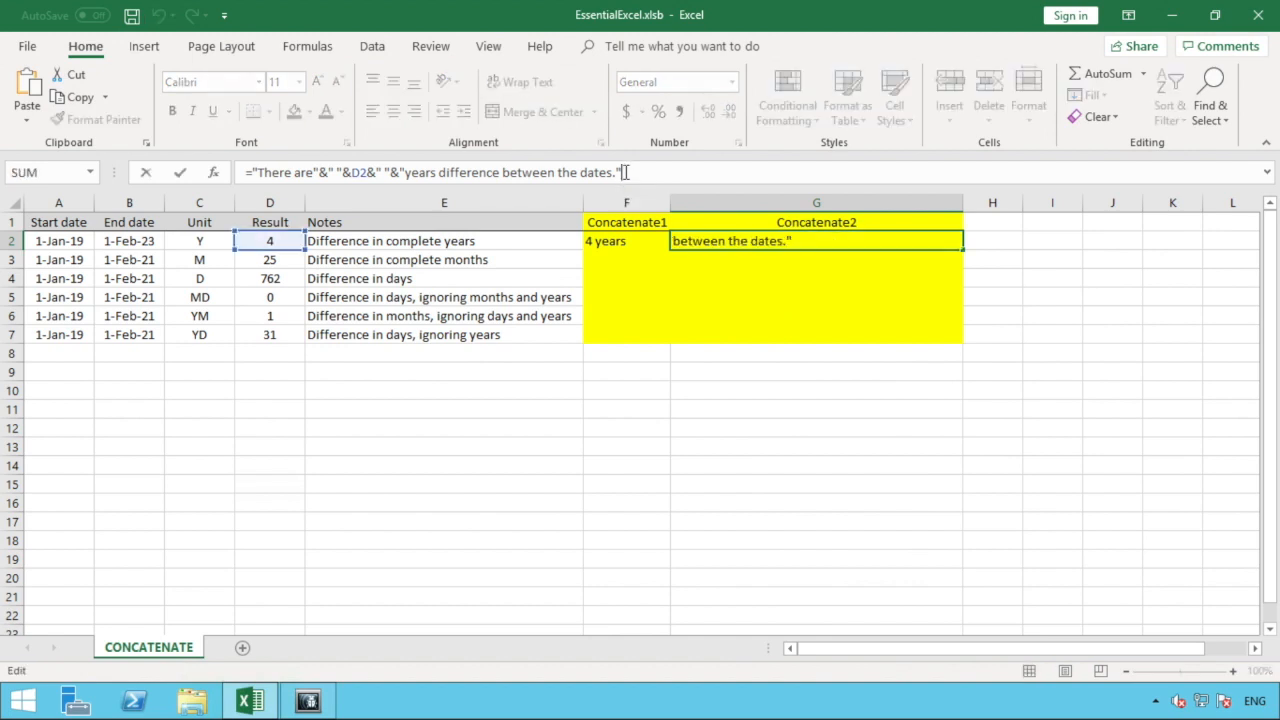